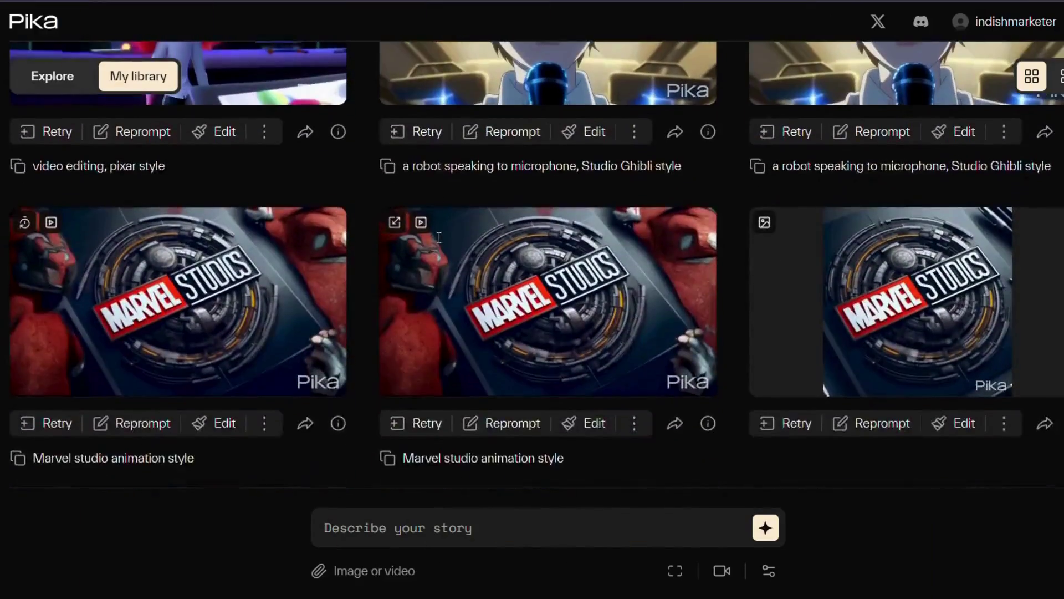
Type 'How to write prompt' into the Describe your story box
type("How to write")
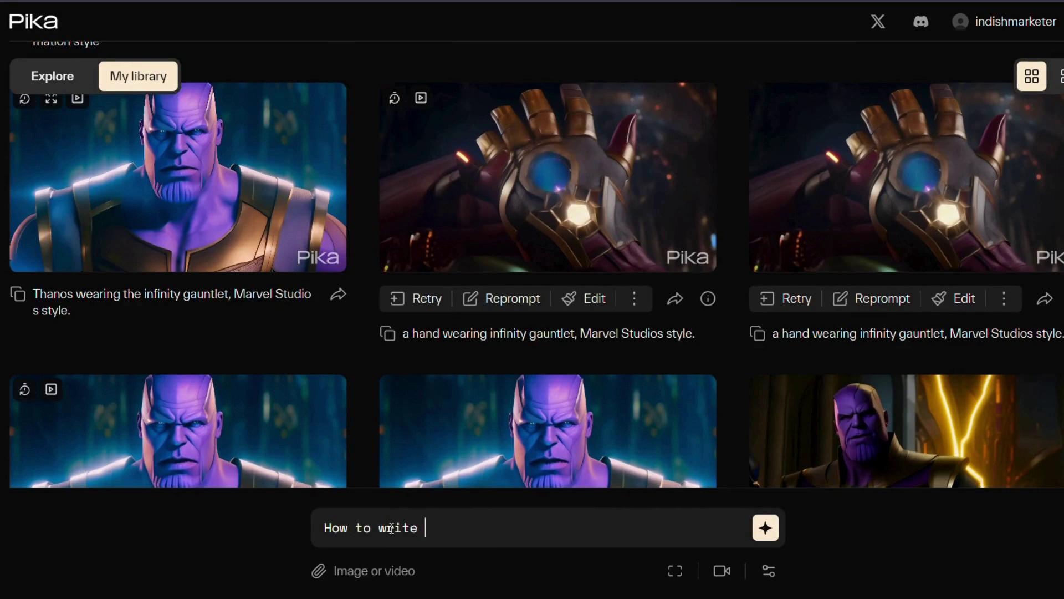
type(" pro")
type("mp")
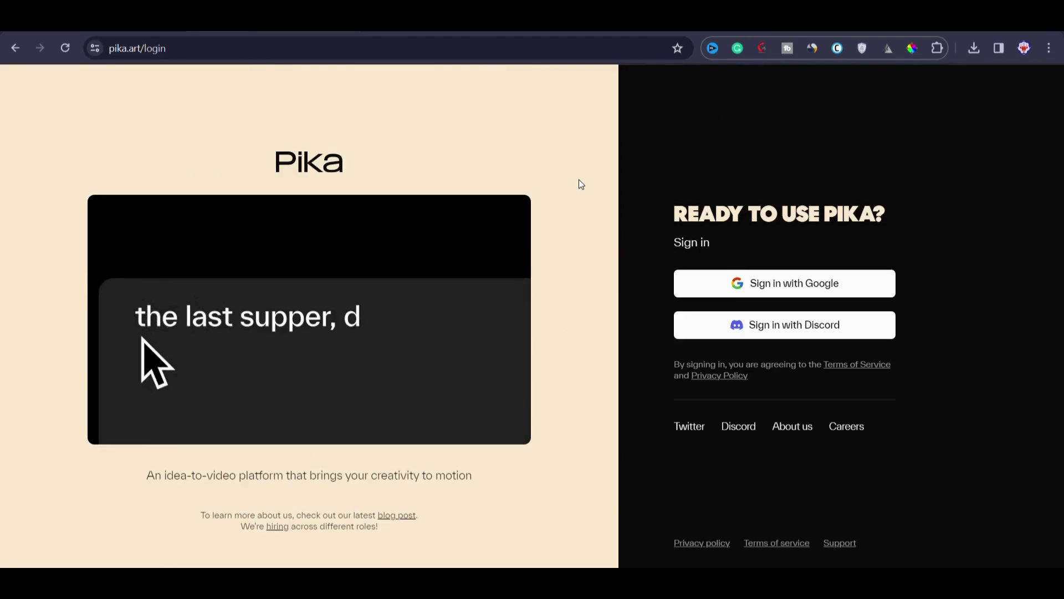
Sign in to Pika from the pika.art/login page with the Discord account
left_click(165, 51)
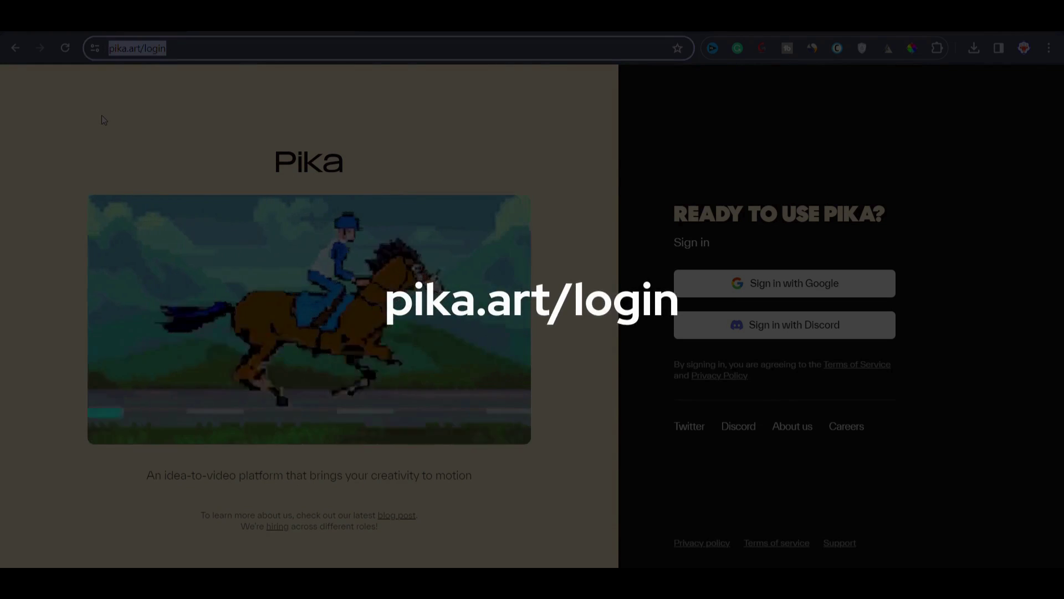
left_click(102, 116)
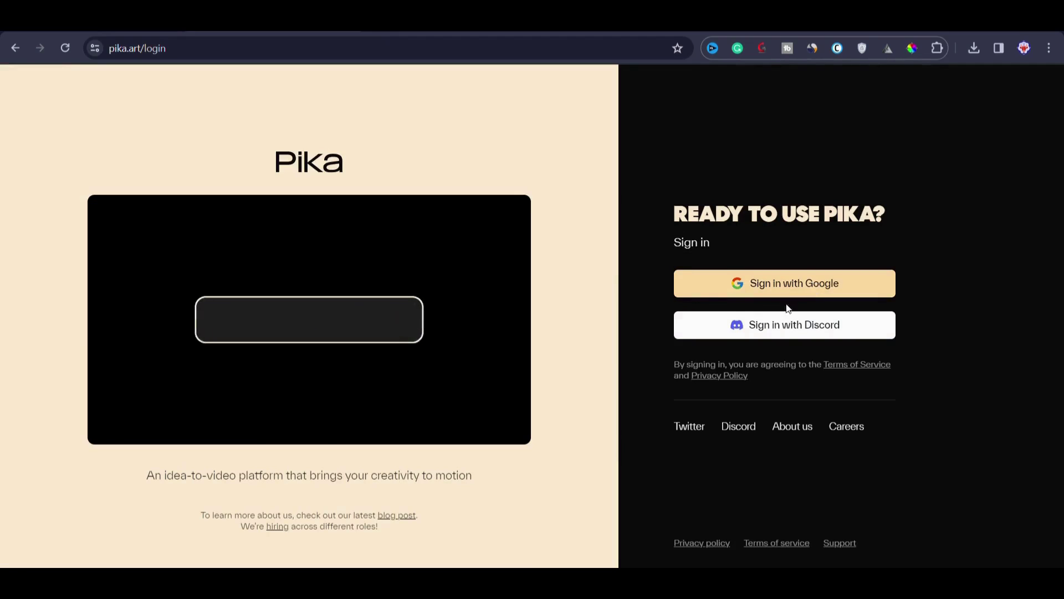
left_click(798, 330)
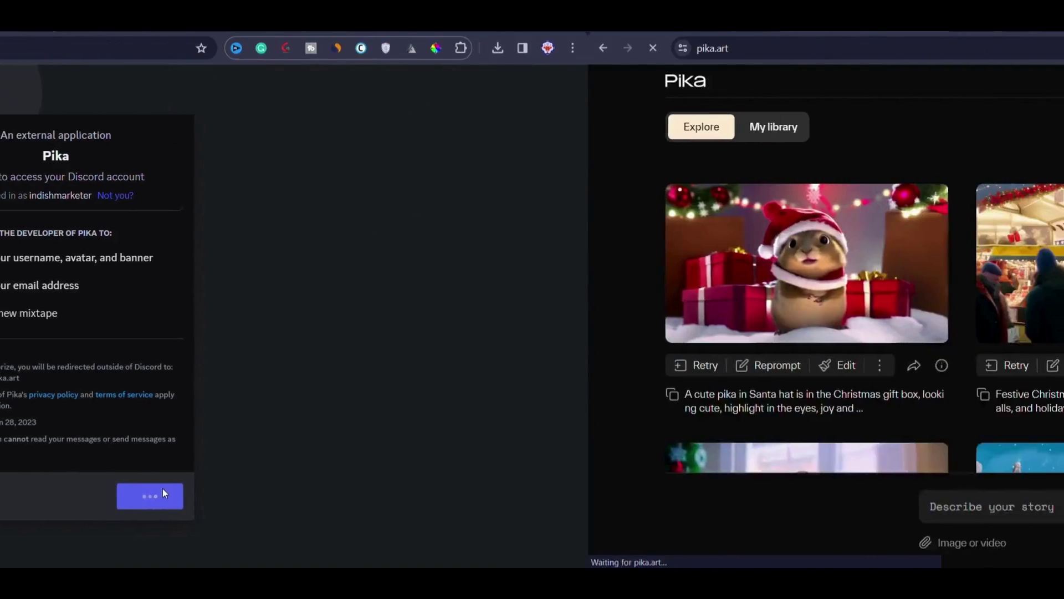
scroll(494, 394, "down", 5)
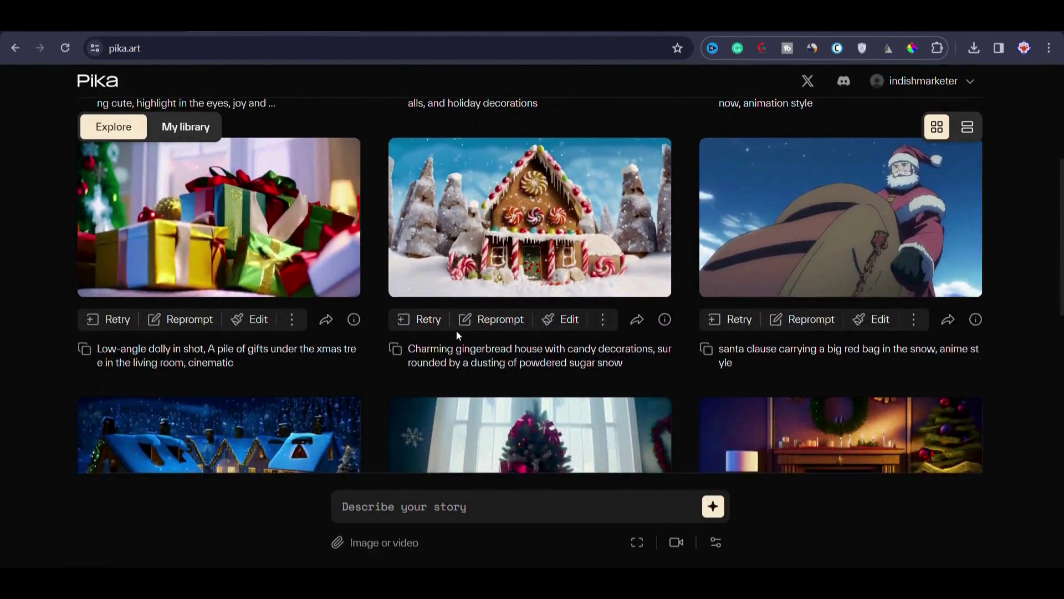
scroll(456, 331, "up", 5)
mouse_move(220, 220)
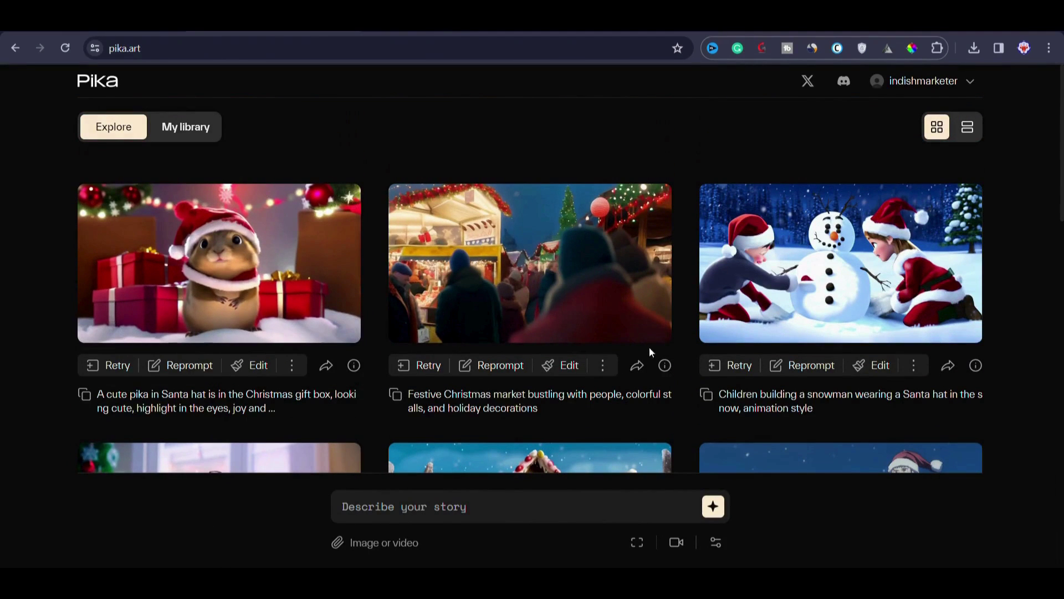
scroll(454, 394, "down", 9)
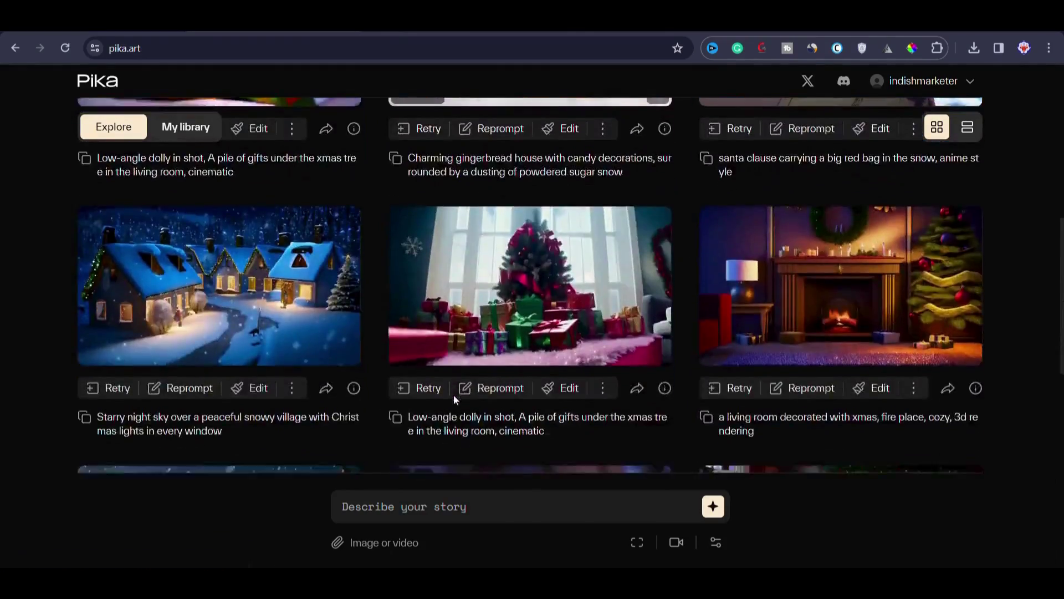
scroll(454, 394, "down", 5)
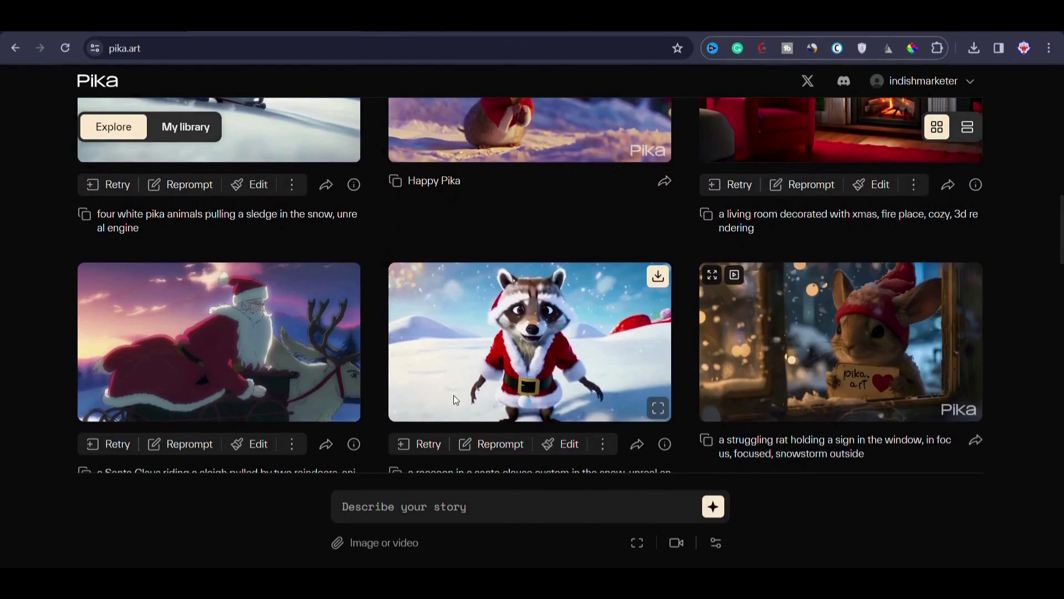
scroll(454, 395, "down", 10)
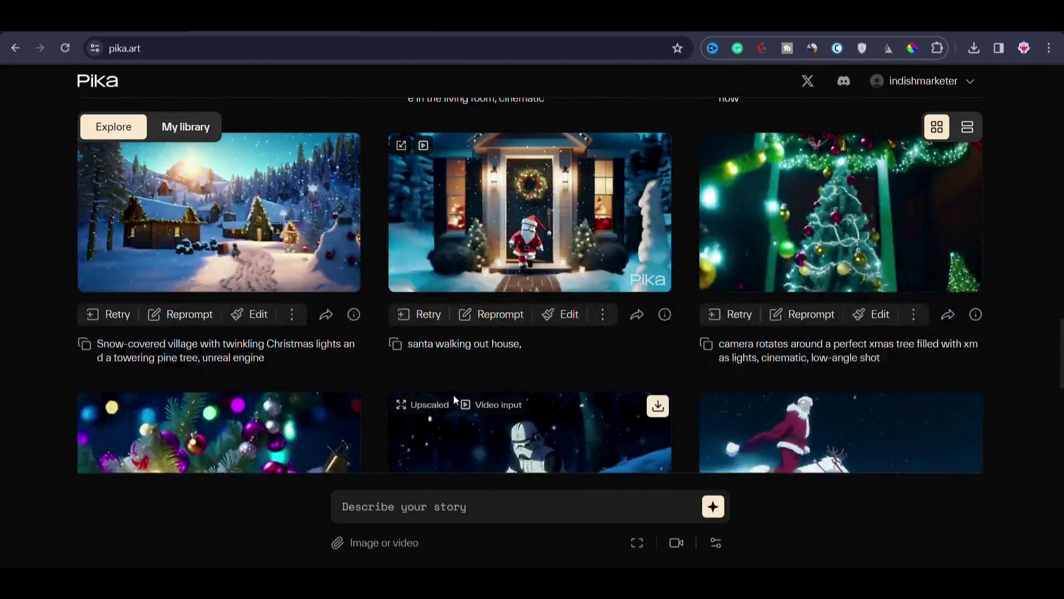
scroll(453, 394, "up", 15)
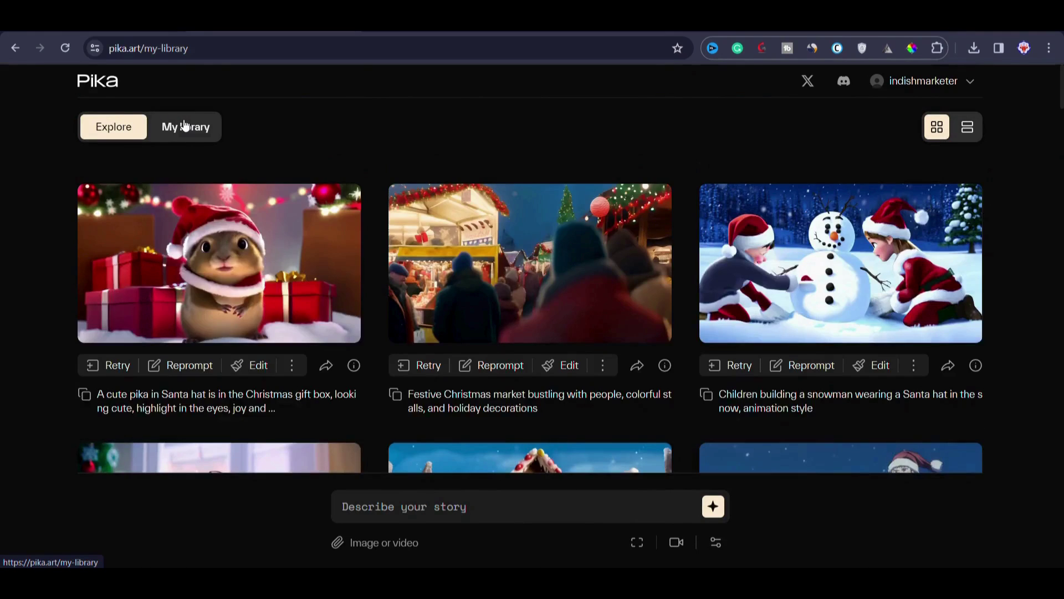
Switch to My library and scroll through the Thanos, gauntlet, Avengers and Spiderman clips
left_click(186, 126)
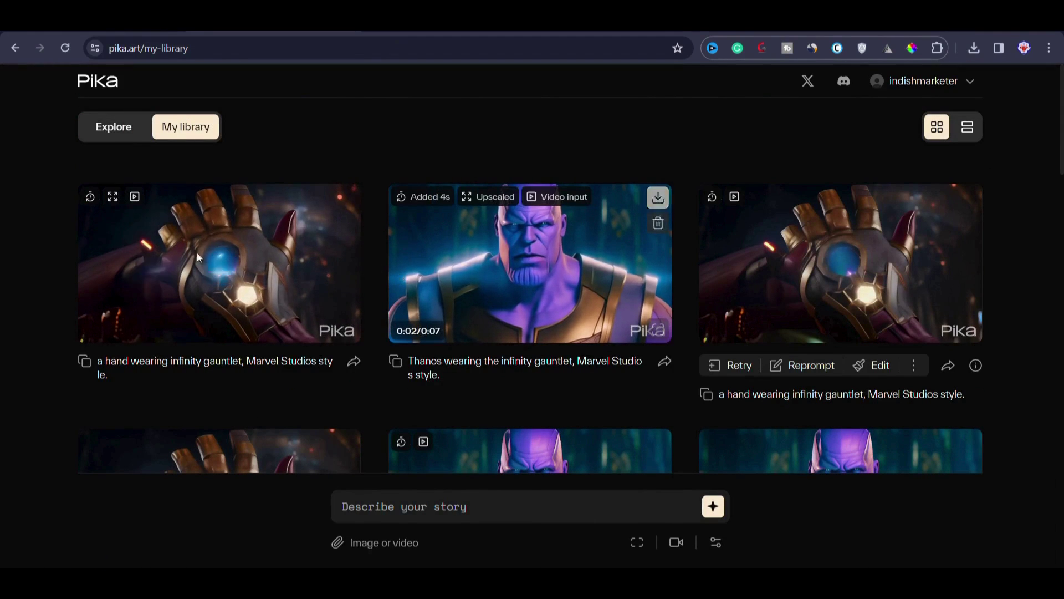
scroll(518, 373, "down", 10)
scroll(518, 375, "down", 5)
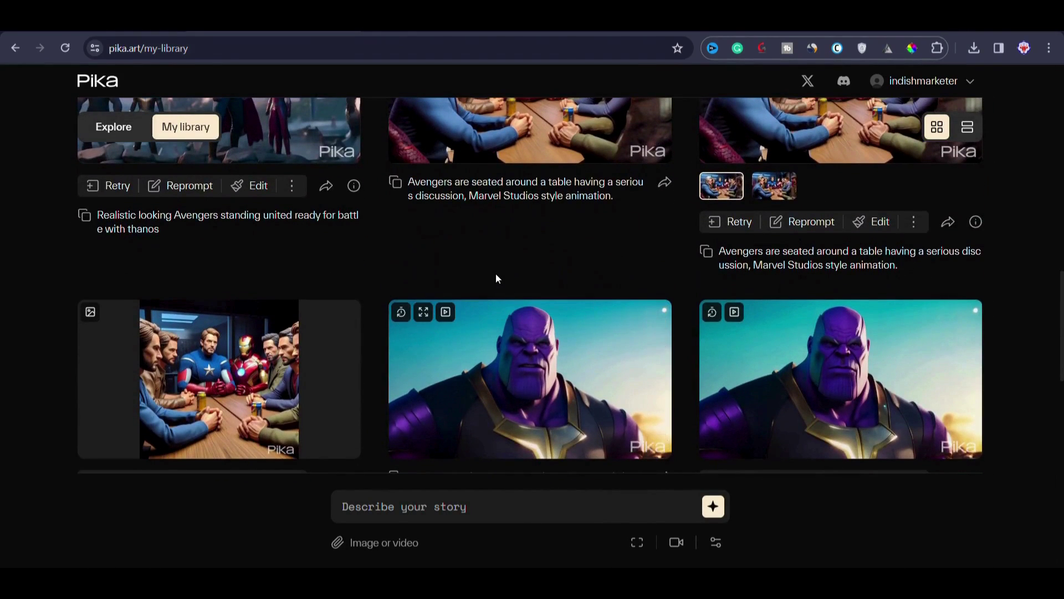
scroll(498, 279, "up", 15)
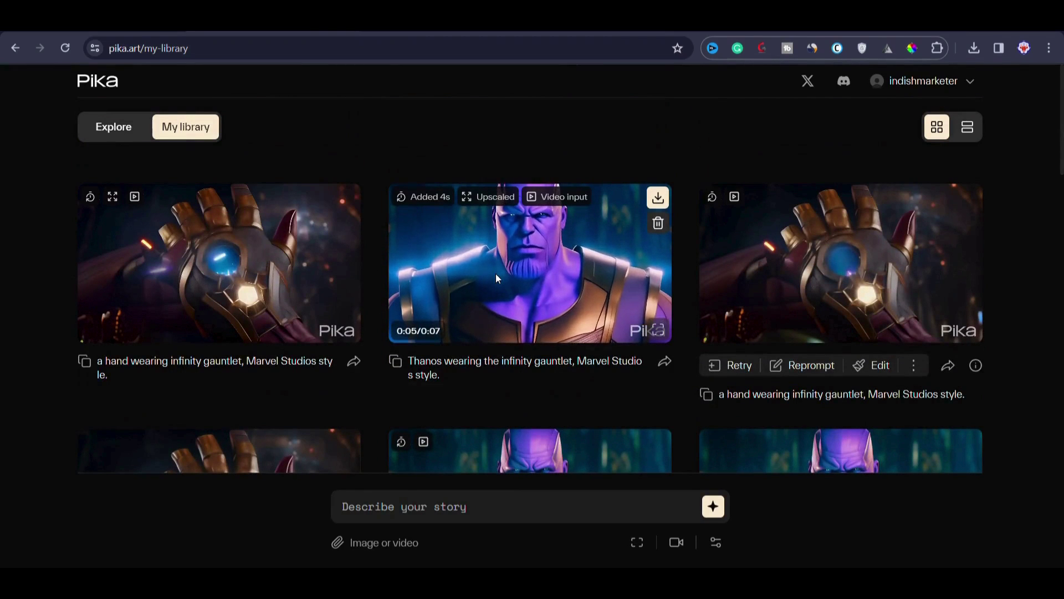
scroll(497, 279, "down", 10)
scroll(498, 278, "down", 8)
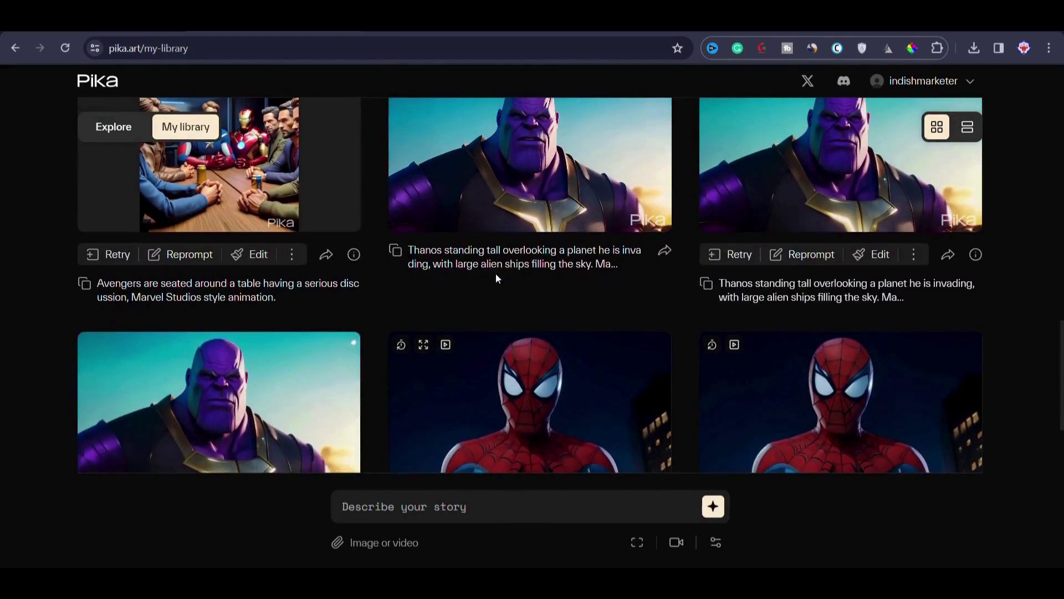
scroll(496, 274, "down", 4)
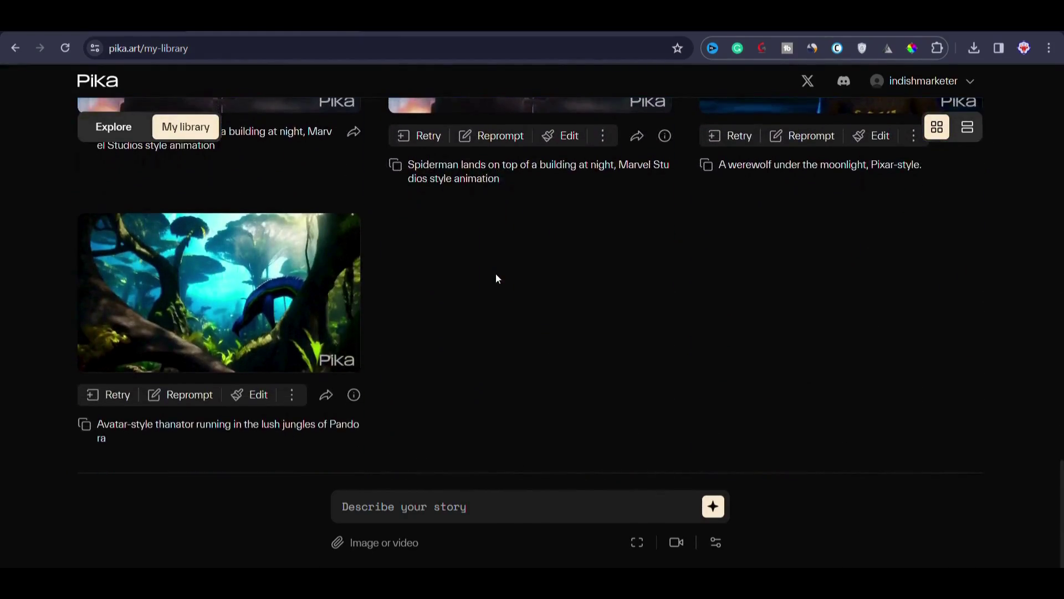
scroll(496, 274, "up", 8)
scroll(496, 274, "up", 5)
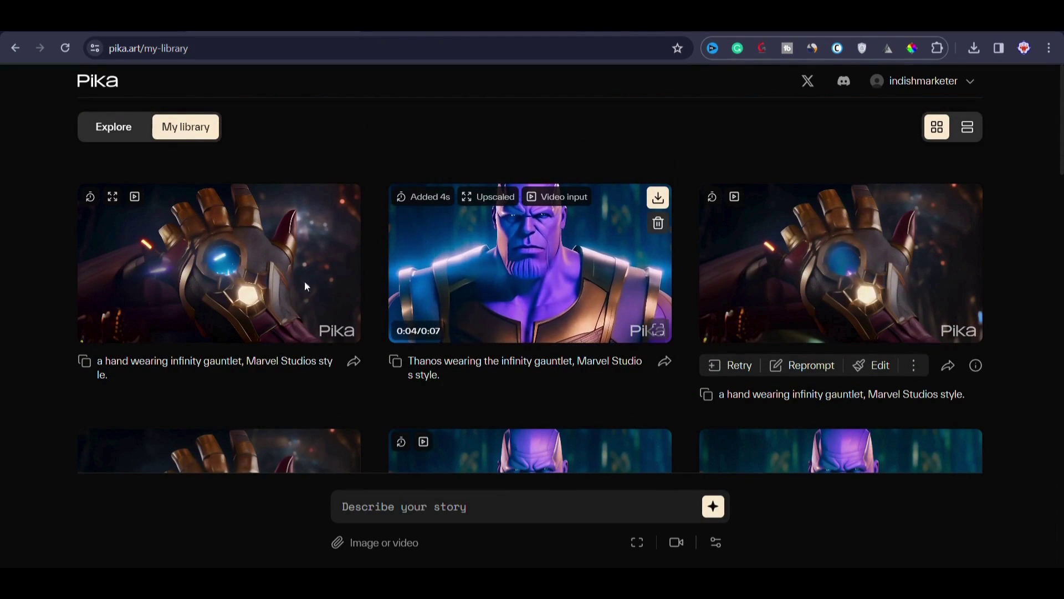
scroll(317, 292, "down", 5)
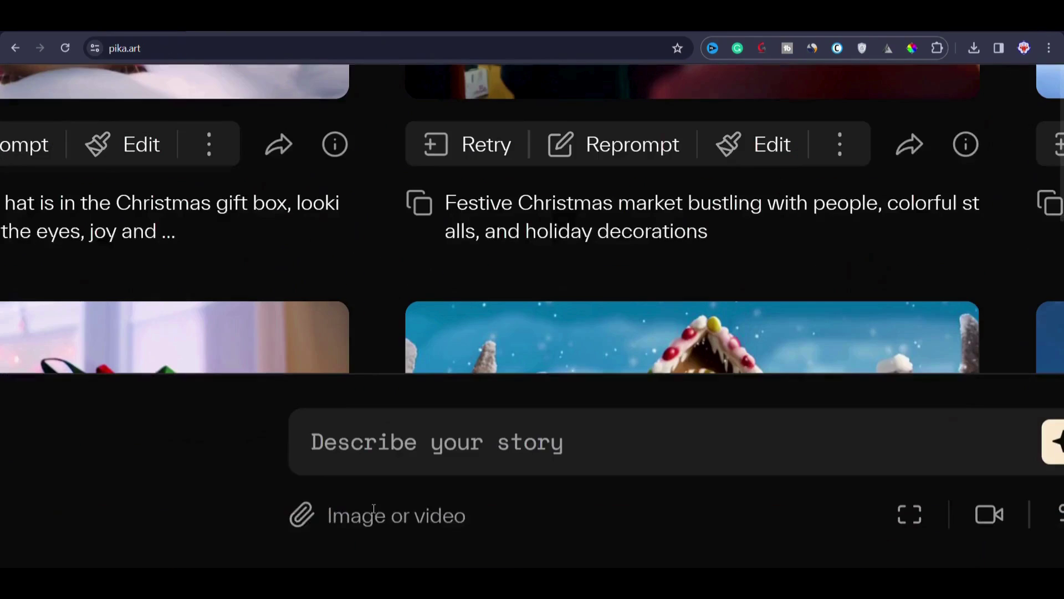
Put the cursor in the empty Describe your story box at the page bottom
left_click(408, 468)
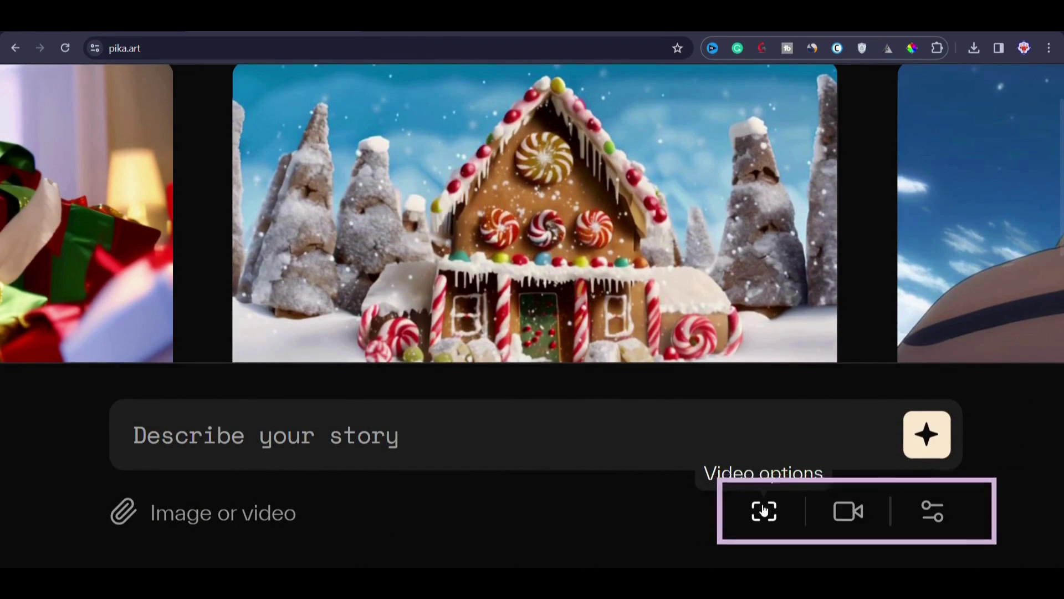
Review the aspect ratio and frame rate options, keeping 16:9 at 24 fps
left_click(764, 503)
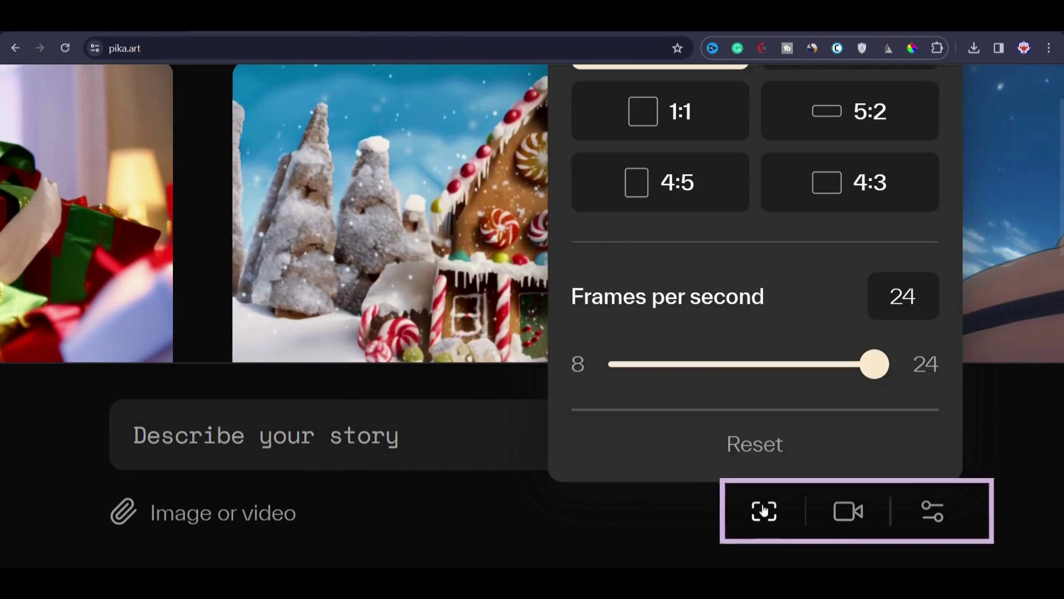
scroll(767, 347, "up", 2)
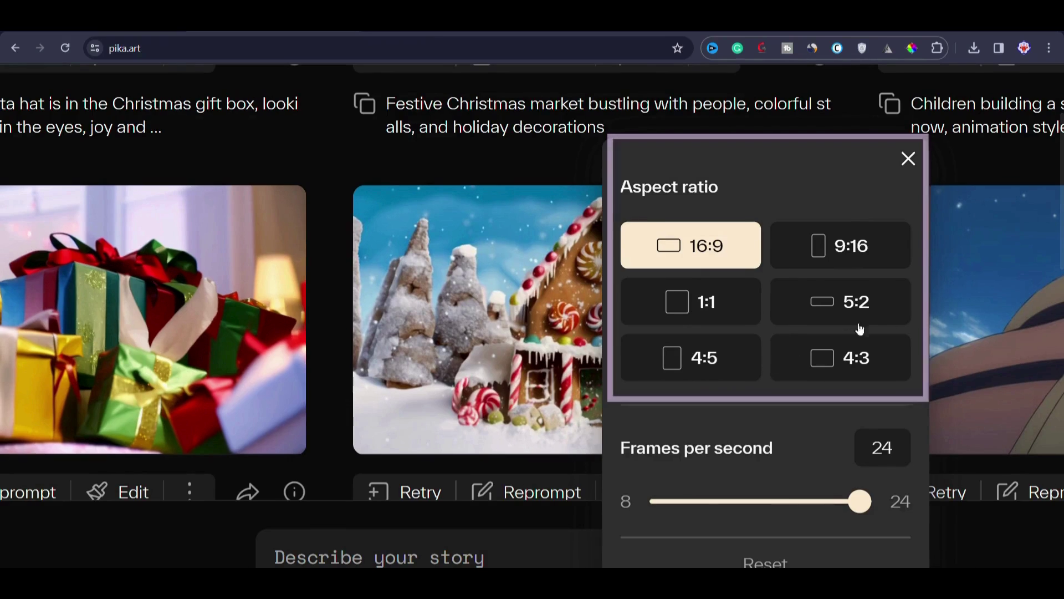
scroll(757, 331, "down", 1)
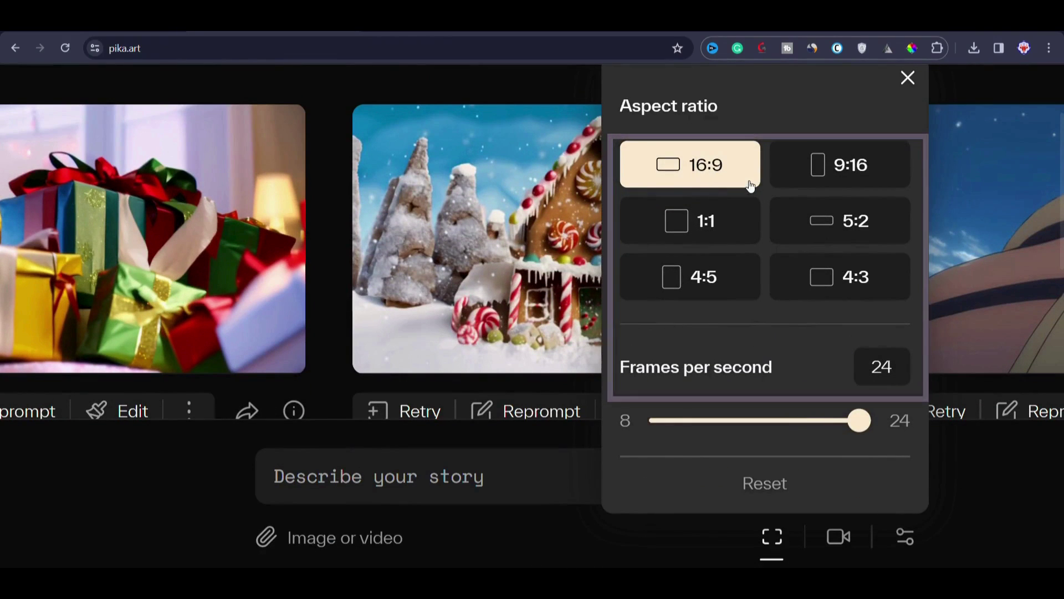
scroll(672, 339, "down", 1)
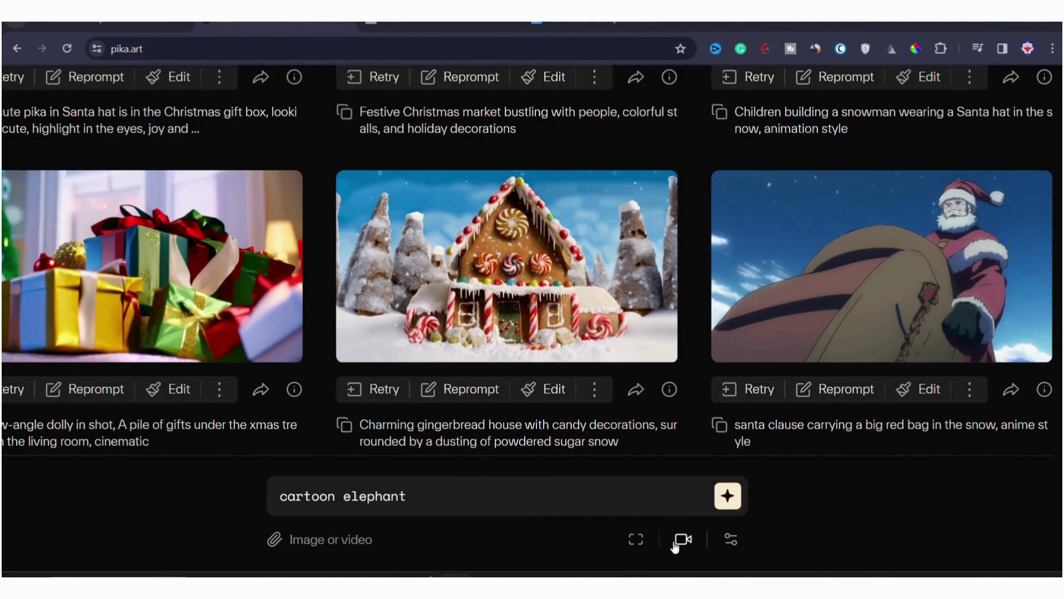
Open the camera motion settings panel below the story prompt box
left_click(676, 543)
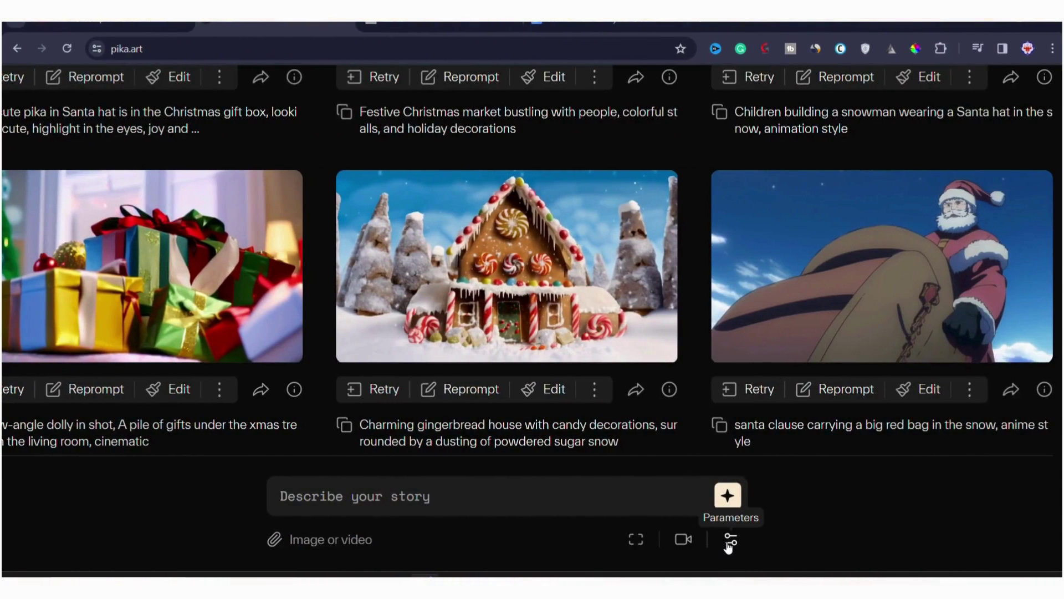
Open the advanced settings and highlight the negative prompt 'deformed, bad anatomy'
left_click(729, 544)
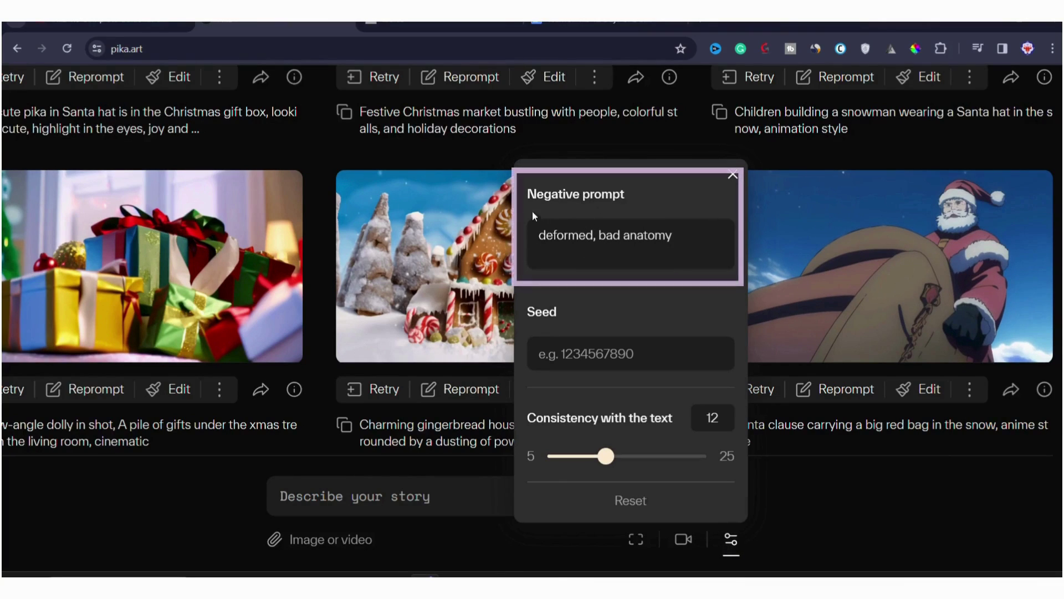
left_click_drag(524, 195, 634, 201)
left_click(633, 195)
left_click_drag(541, 236, 687, 240)
left_click(688, 241)
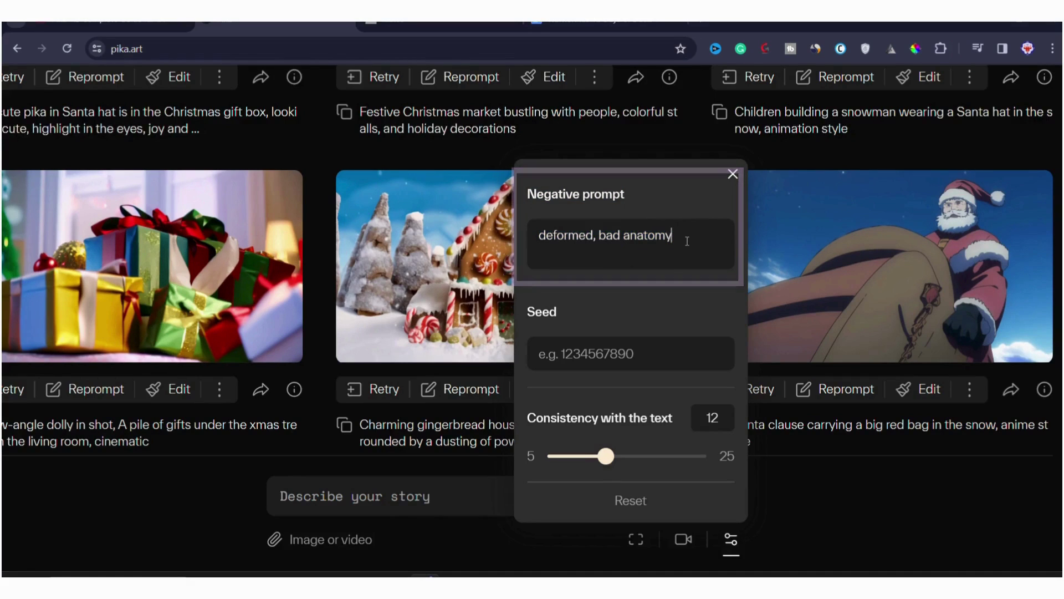
left_click_drag(541, 235, 715, 237)
left_click(546, 237)
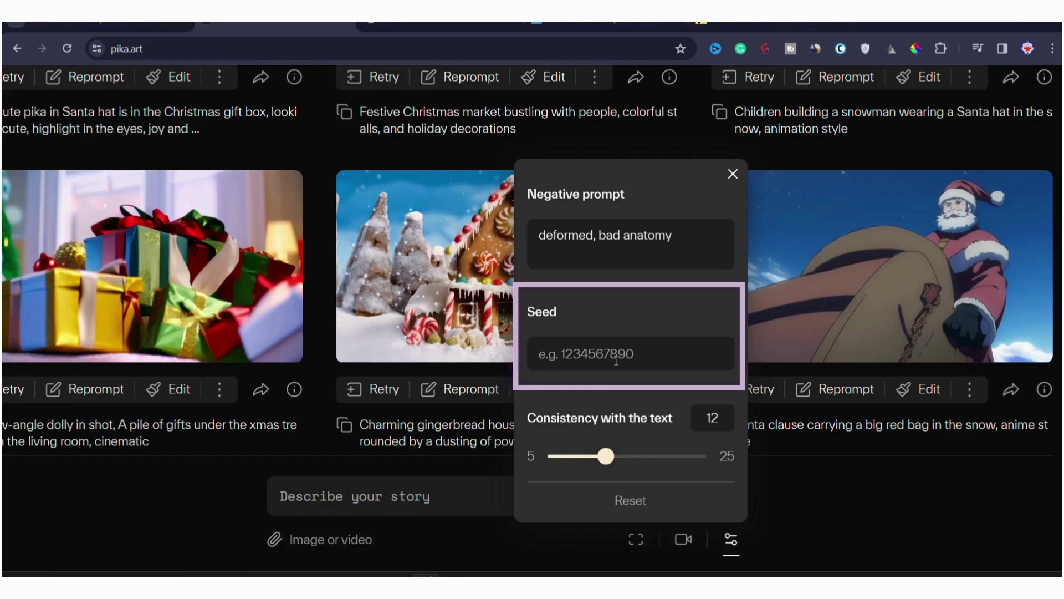
Check the gift video's parameters, then reopen settings to inspect the seed and text consistency 12
left_click(294, 388)
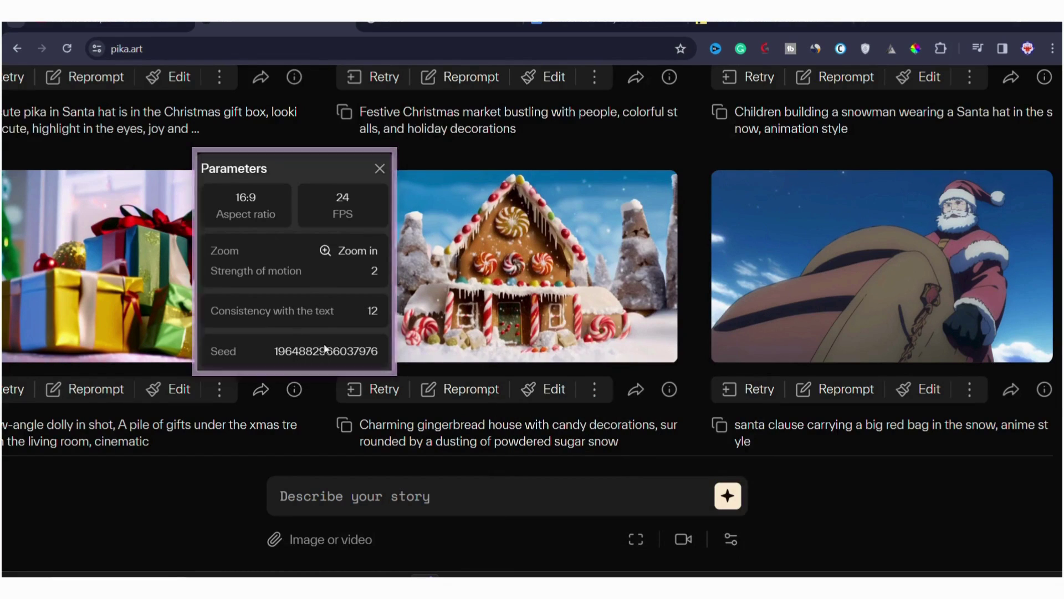
left_click(206, 481)
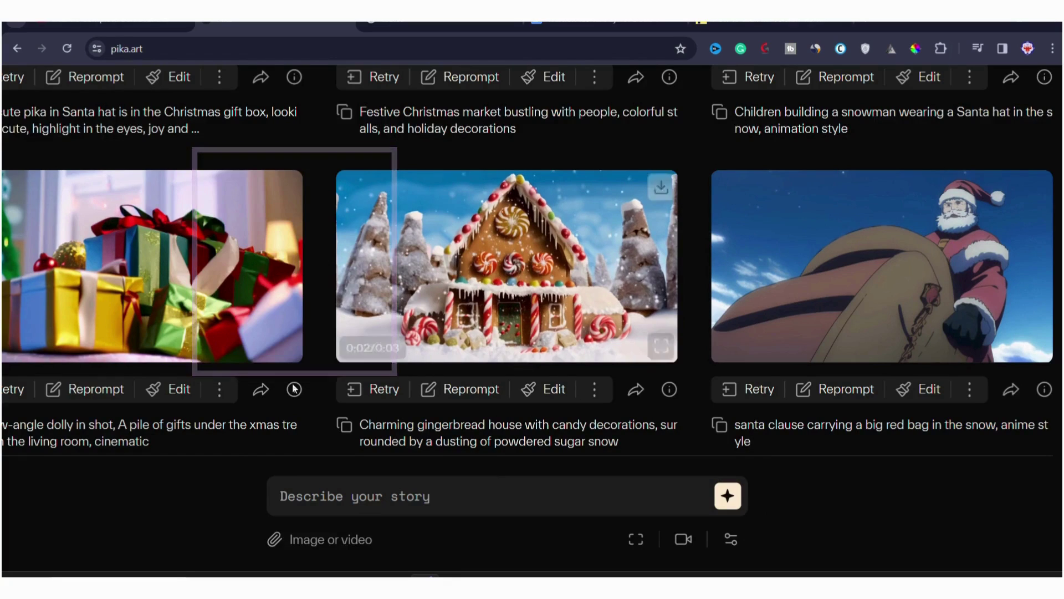
left_click(731, 539)
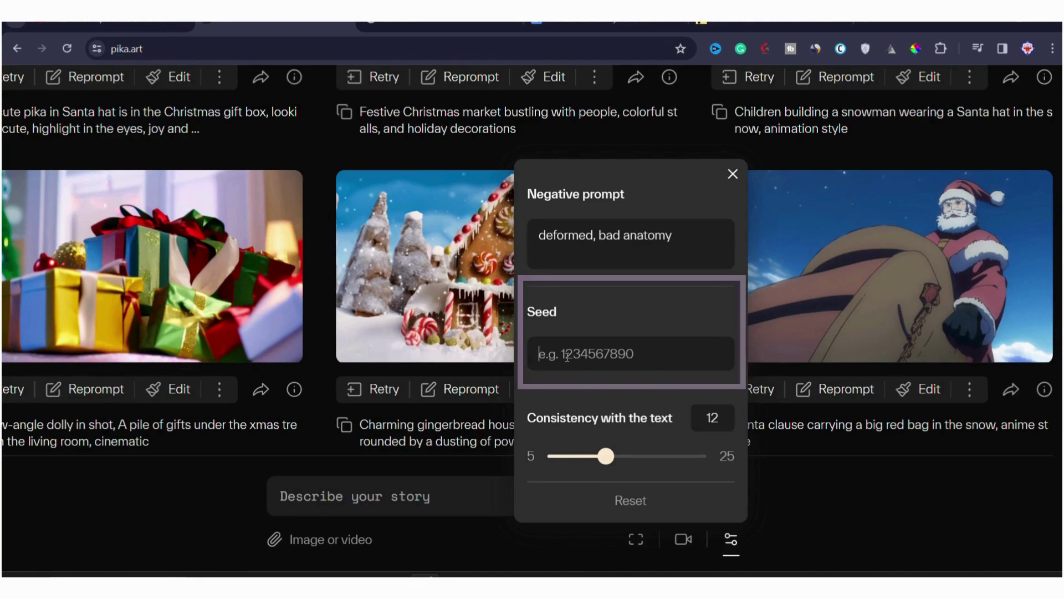
left_click(567, 356)
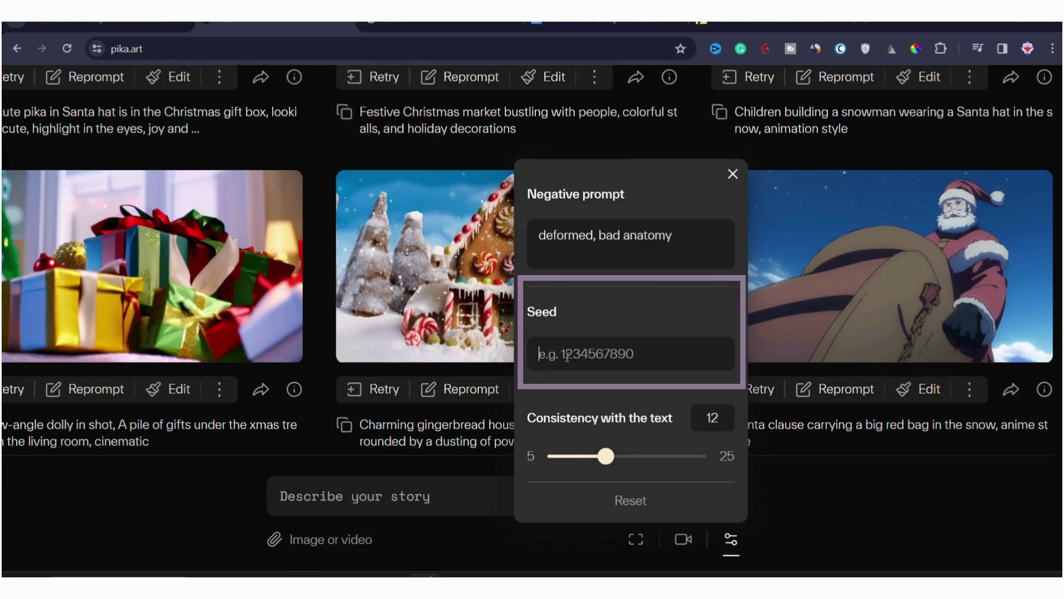
left_click_drag(536, 417, 679, 424)
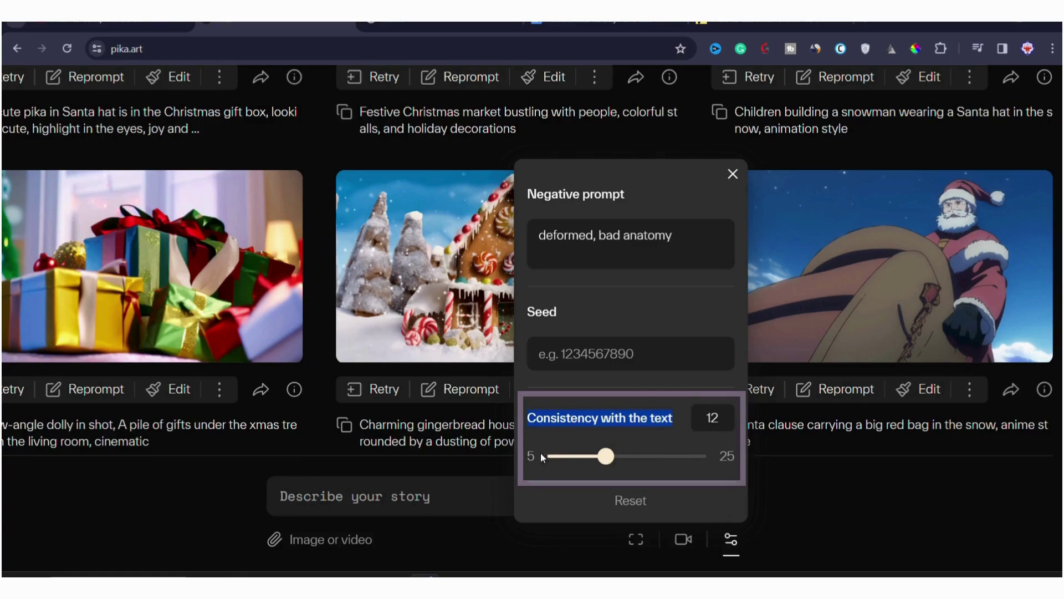
left_click(540, 411)
left_click_drag(524, 417, 673, 411)
left_click(607, 458)
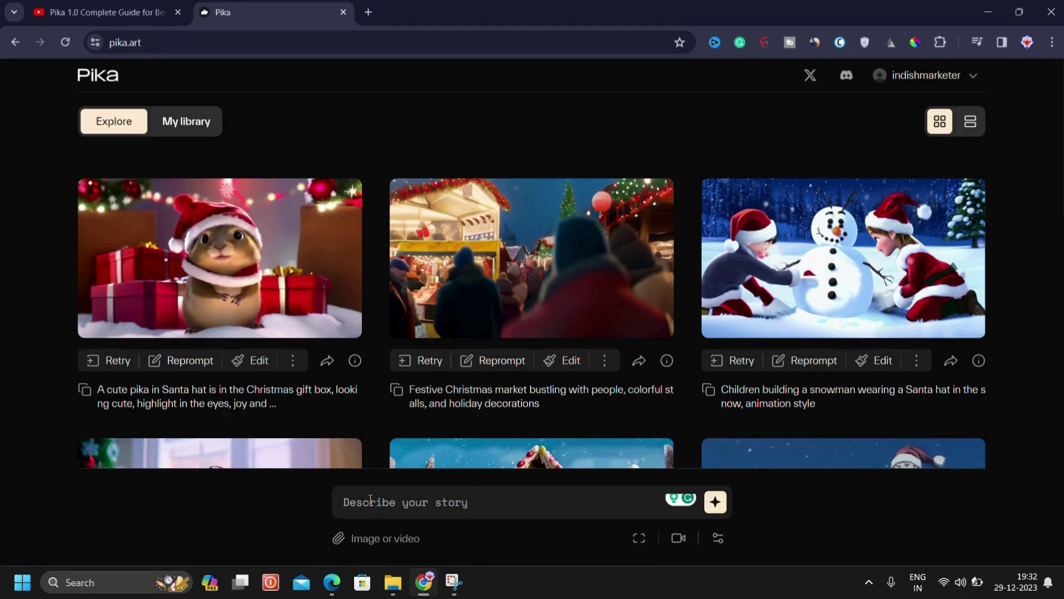
Paste 'a wolf under the moonlight' as the story prompt and generate the video
type("a wolf under the moonlight")
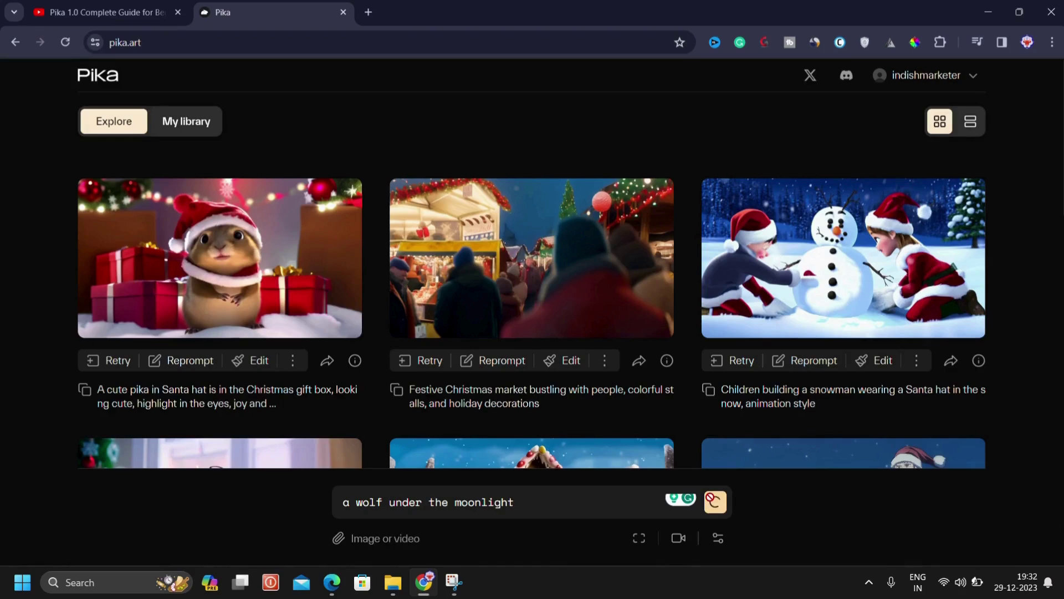
left_click(715, 502)
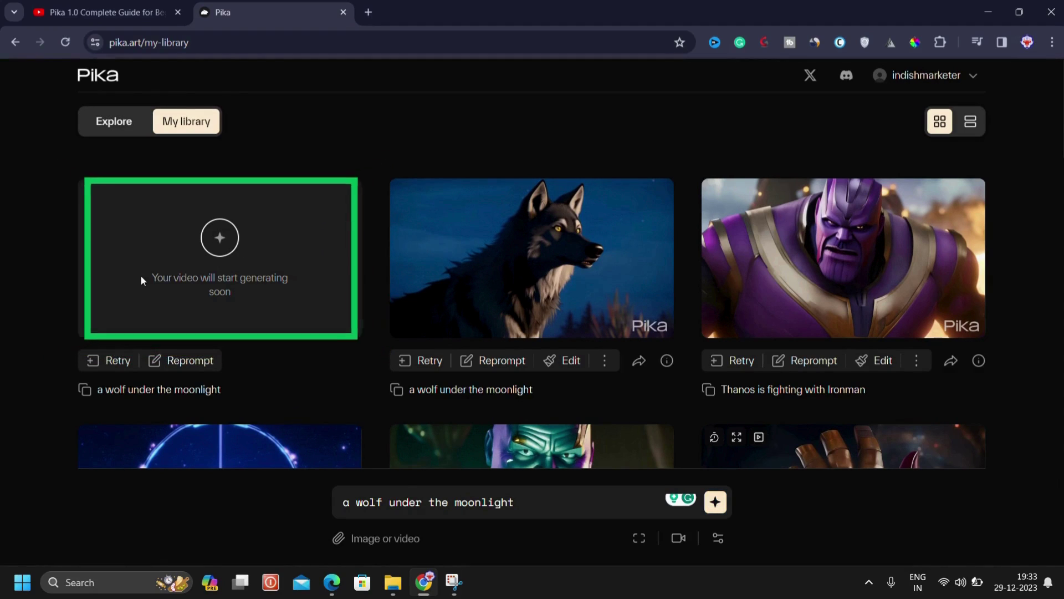
left_click_drag(149, 278, 258, 295)
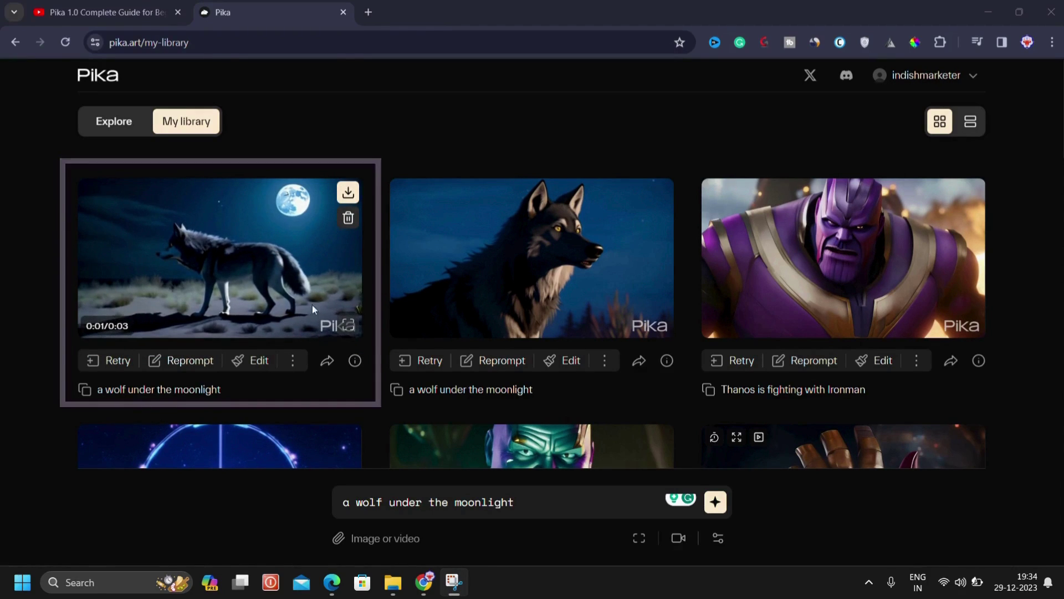
Watch the new wolf clip enlarged, then close the preview back to My library
left_click(348, 326)
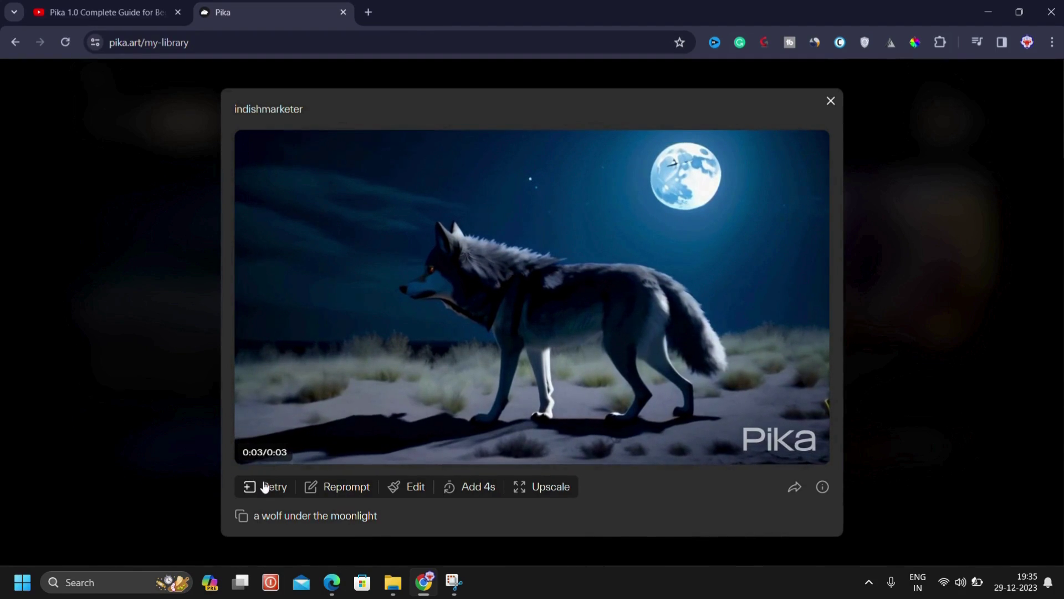
left_click(831, 102)
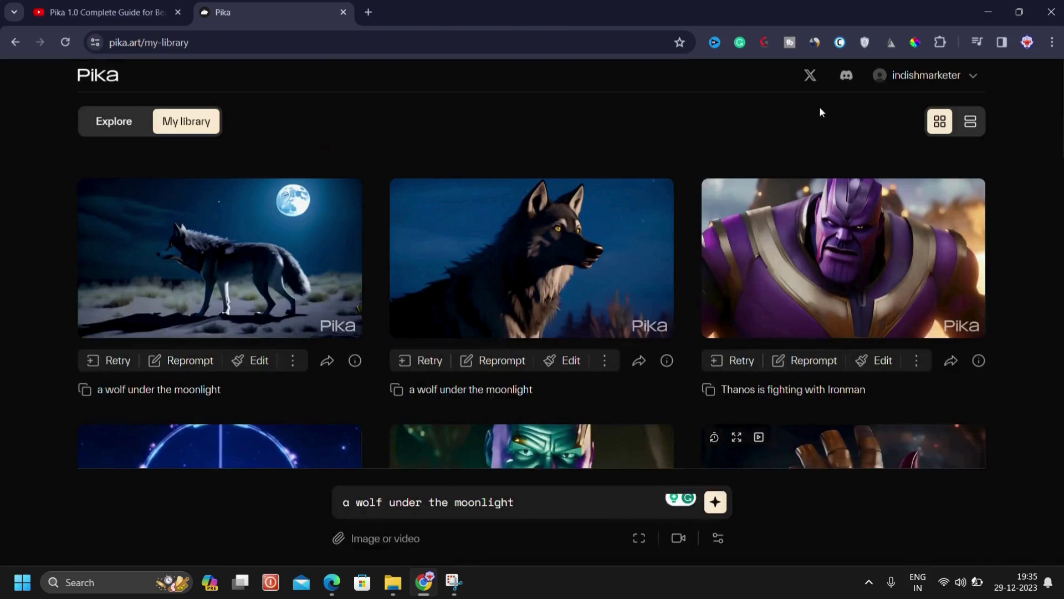
Regenerate the moonlit wolf video as a variant and prompt 'spacecraft travelling towards sun'
left_click(102, 366)
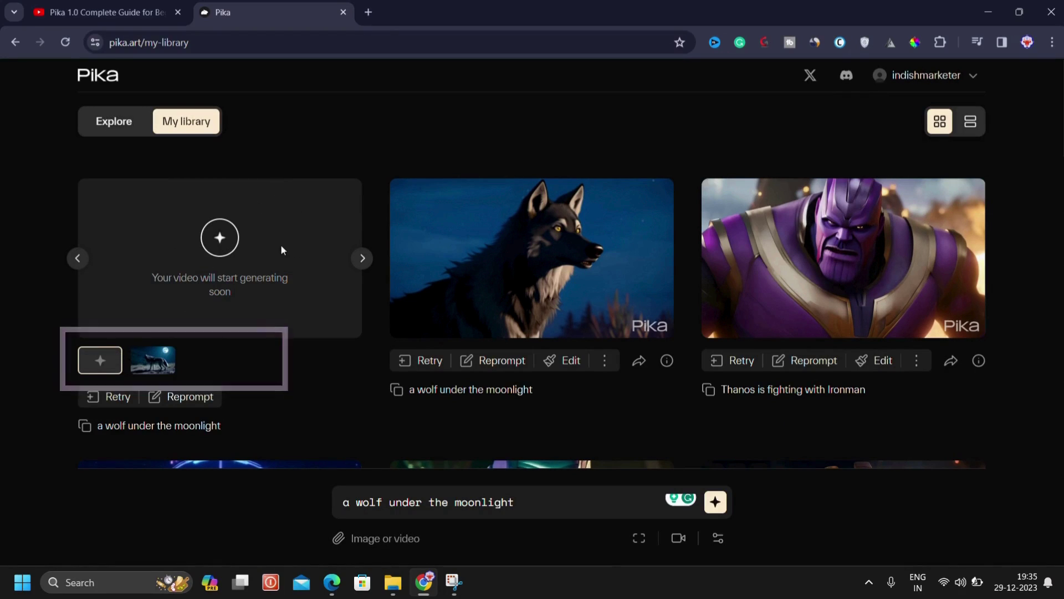
left_click(150, 358)
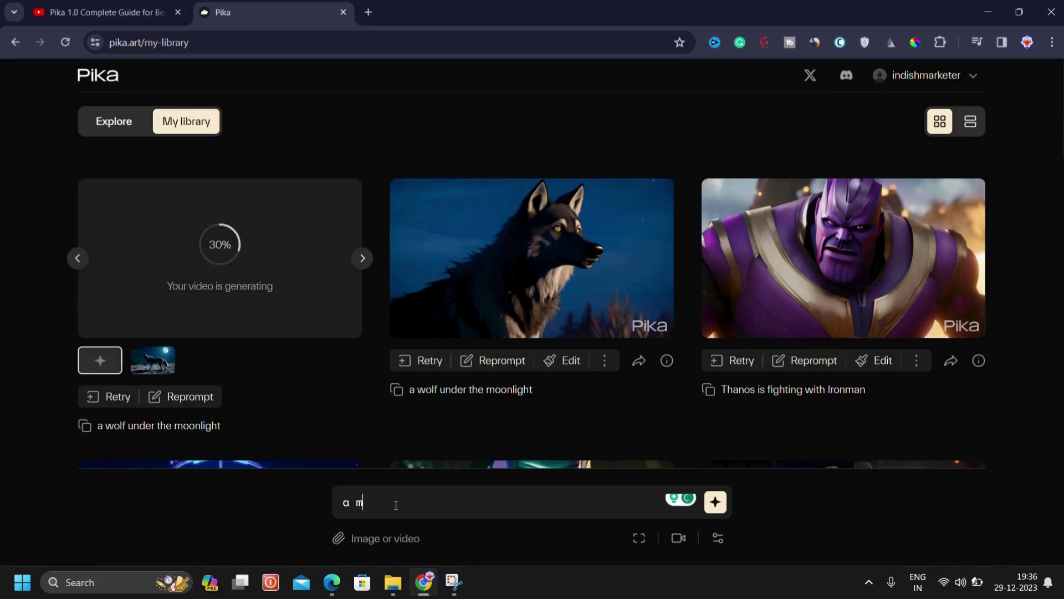
key("BackSpace")
type("spacecraft travelling towards sun")
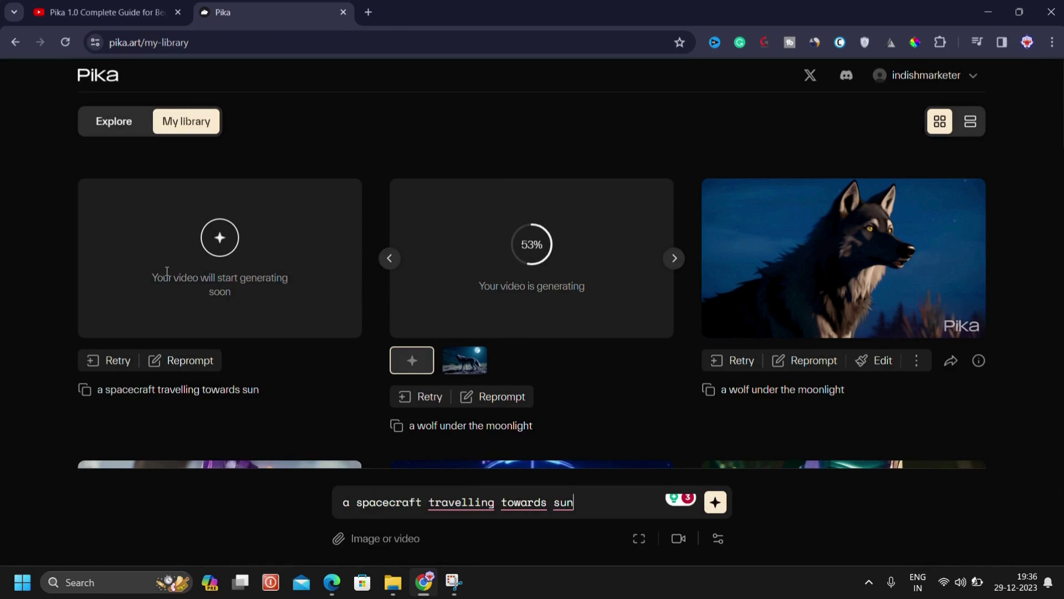
Open the forest wolf video enlarged, review the deletion warning, and cancel deleting it
mouse_move(549, 261)
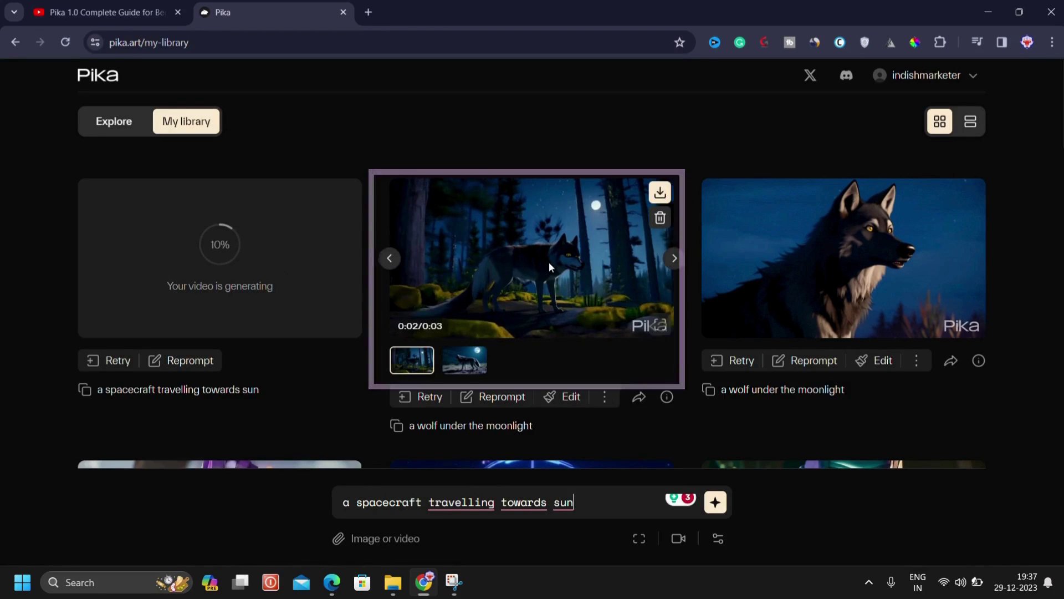
left_click(659, 327)
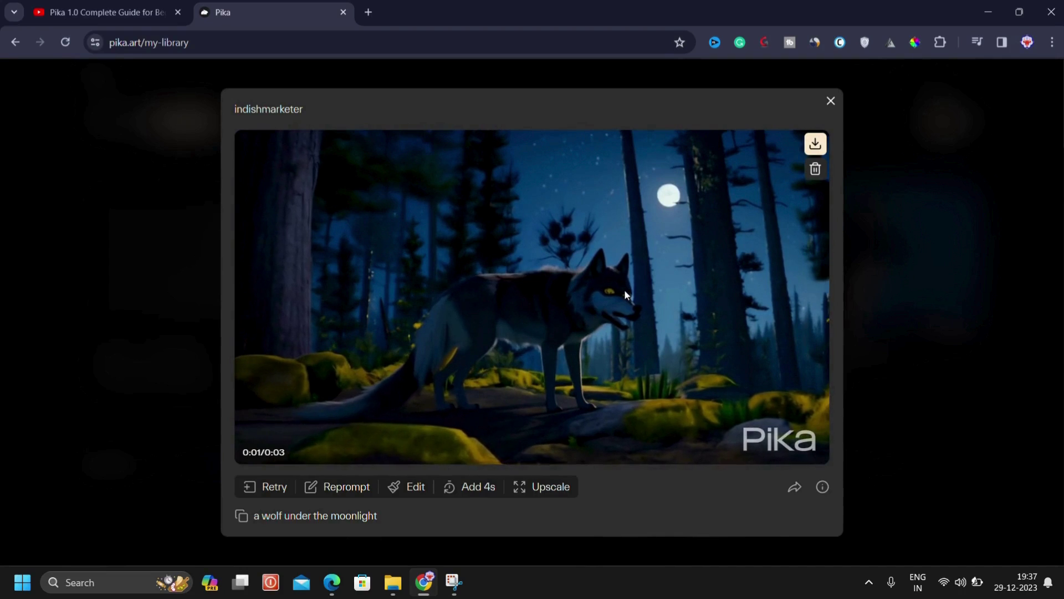
left_click(814, 170)
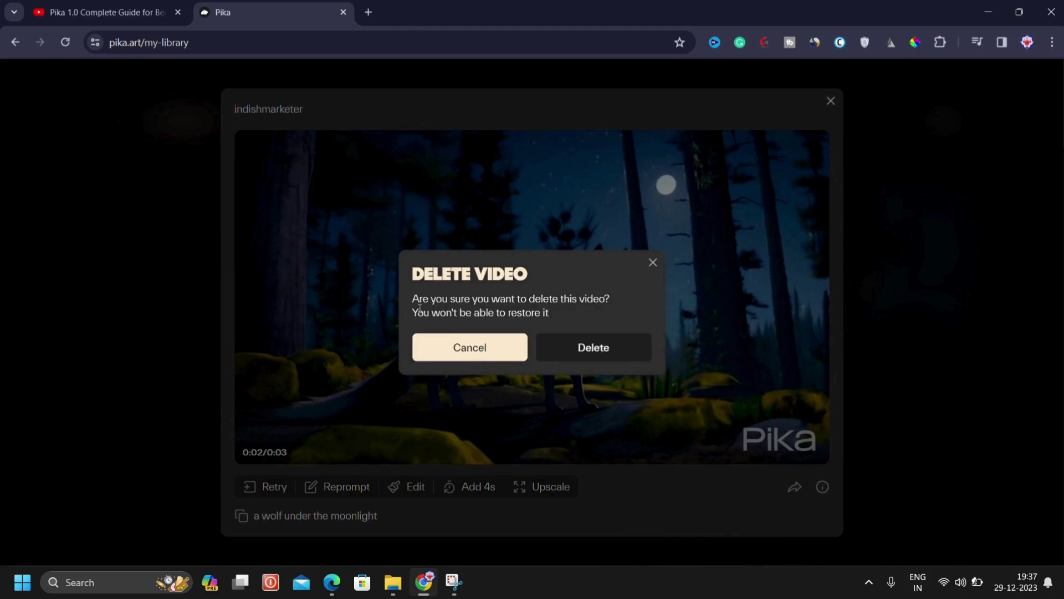
left_click_drag(414, 312, 564, 312)
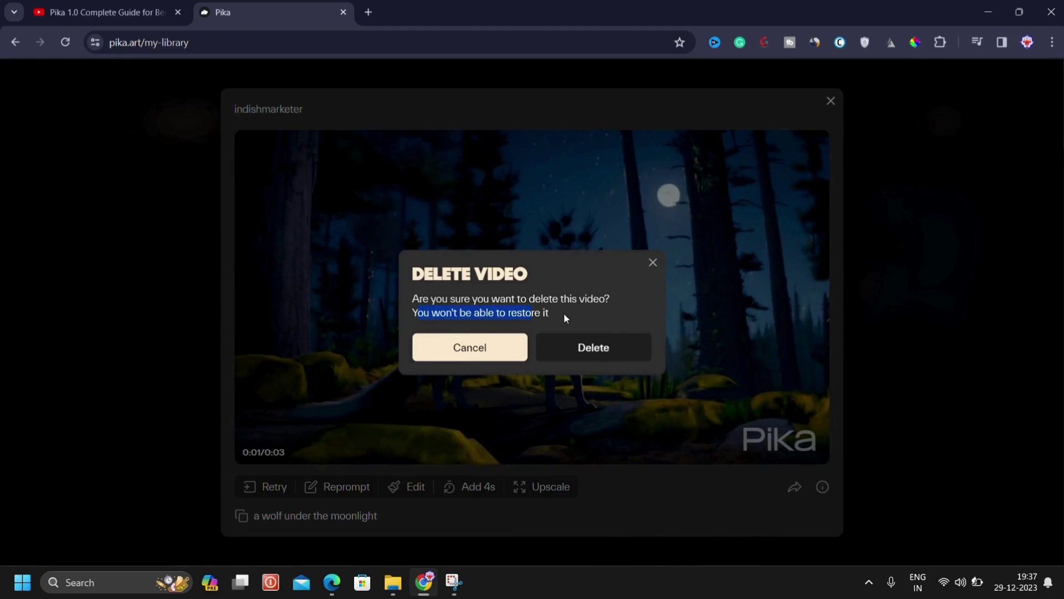
left_click(653, 263)
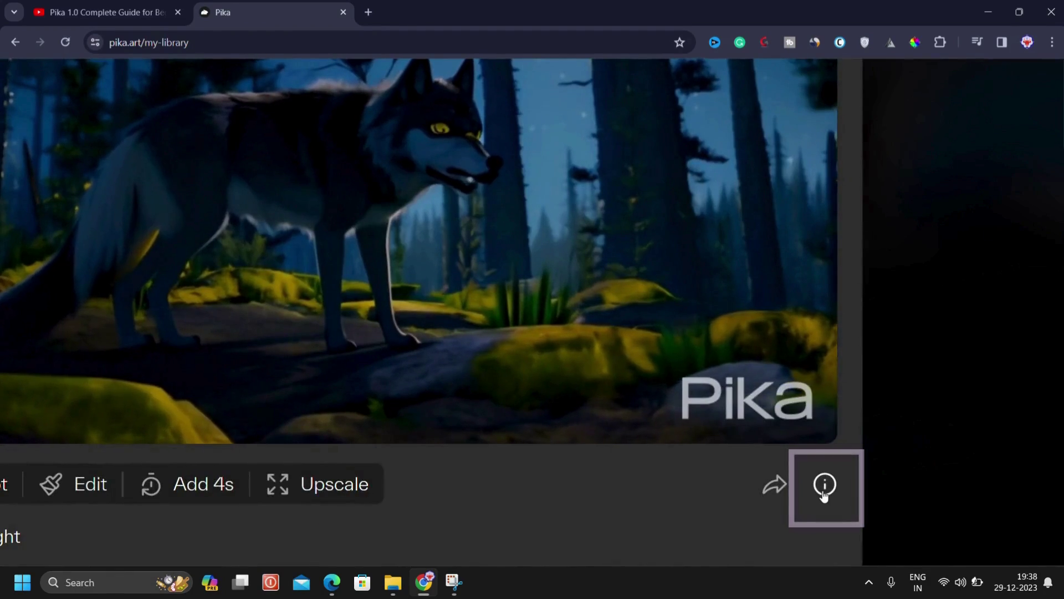
View the wolf video's parameters, selecting the 'deformed, bad anatomy' negative prompt and seed
left_click(824, 493)
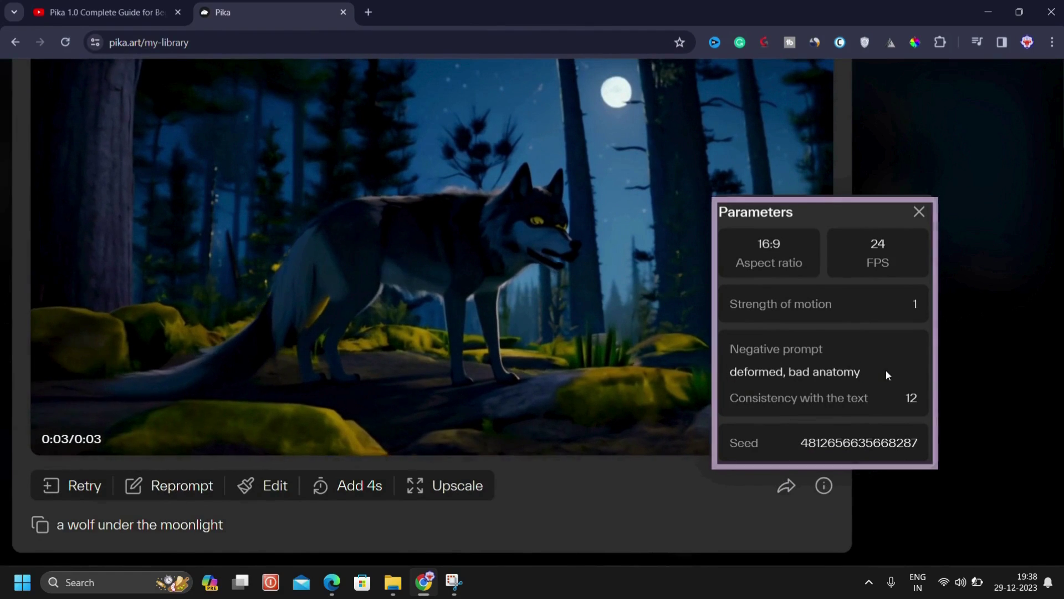
triple_click(873, 378)
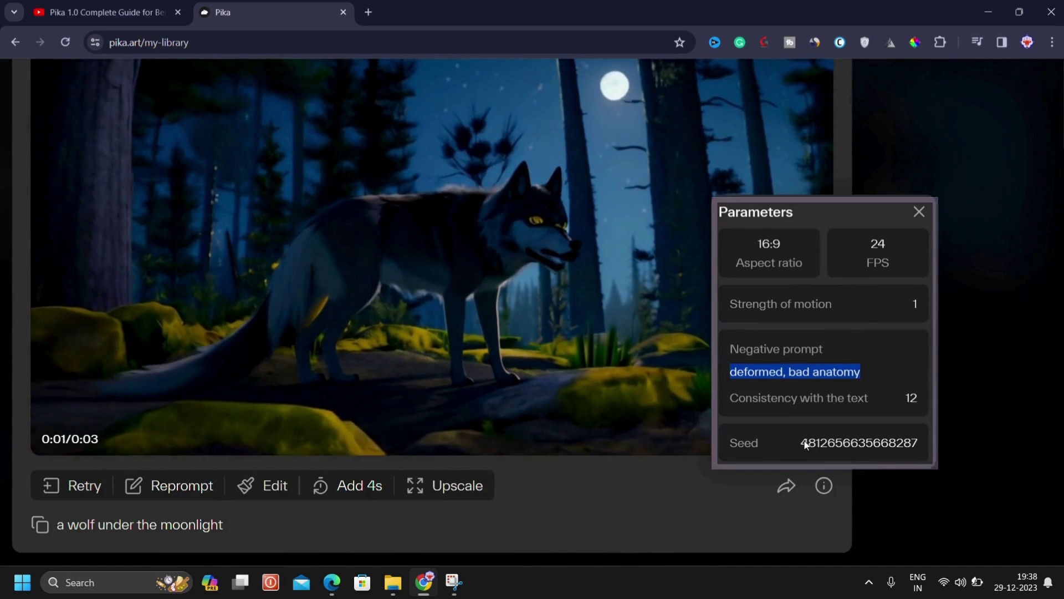
left_click_drag(799, 443, 919, 444)
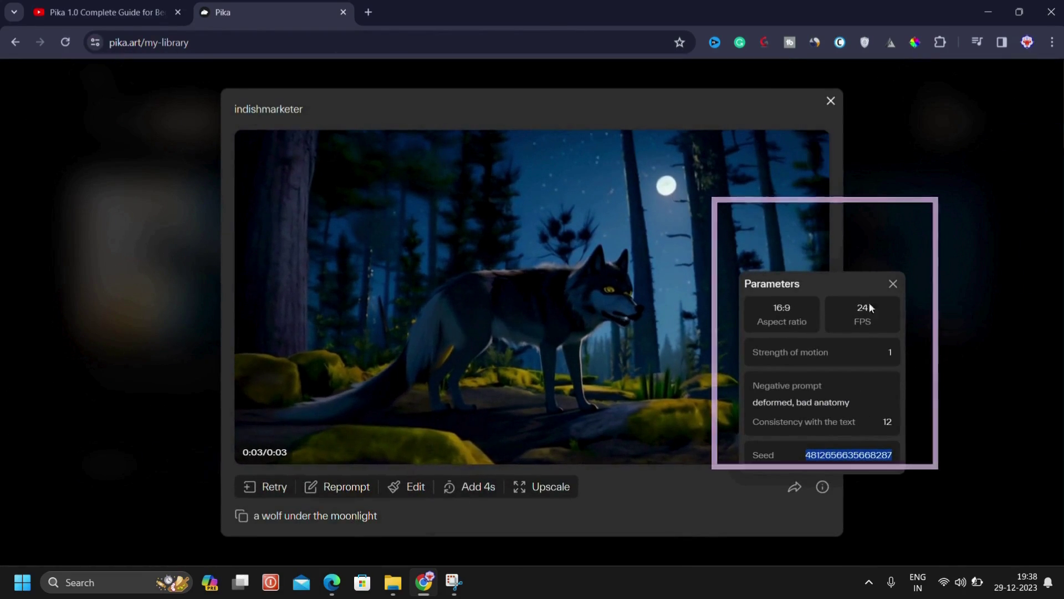
mouse_move(672, 324)
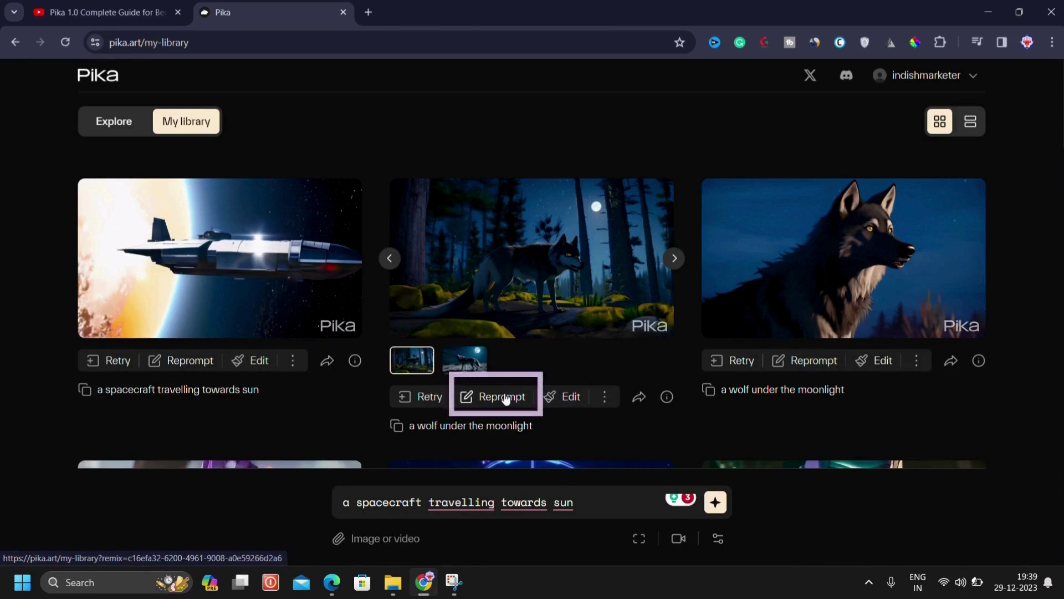
Reprompt the wolf video and inspect its negative prompt in the advanced parameters panel
left_click(502, 398)
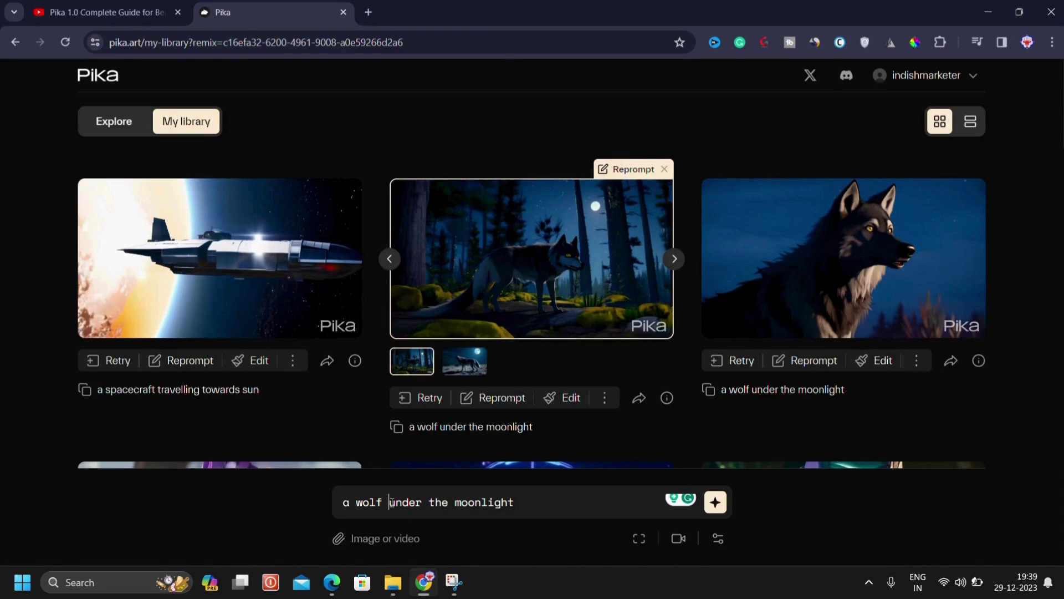
left_click(718, 538)
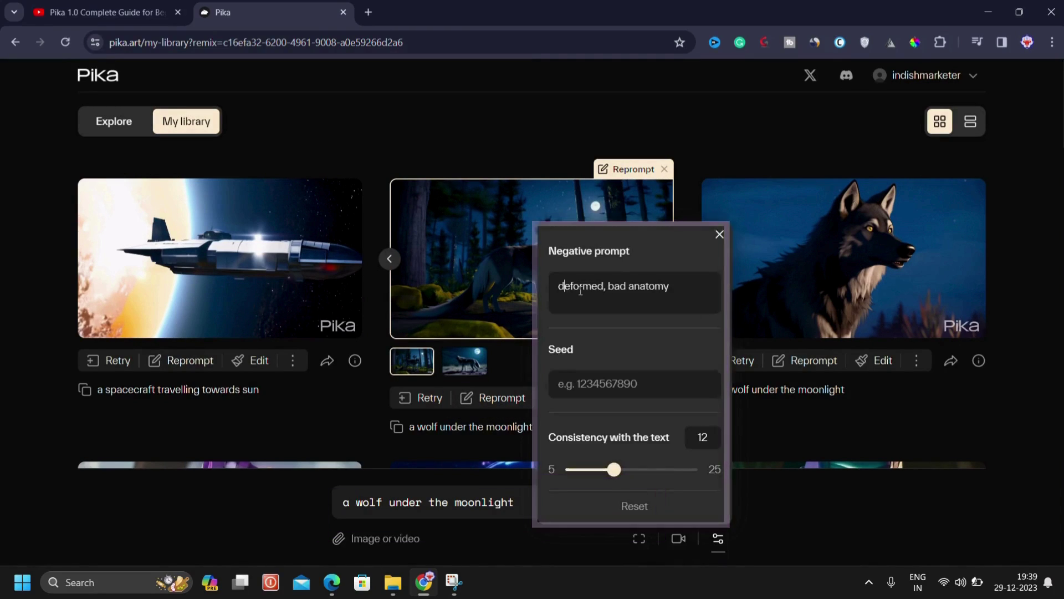
left_click_drag(565, 285, 670, 286)
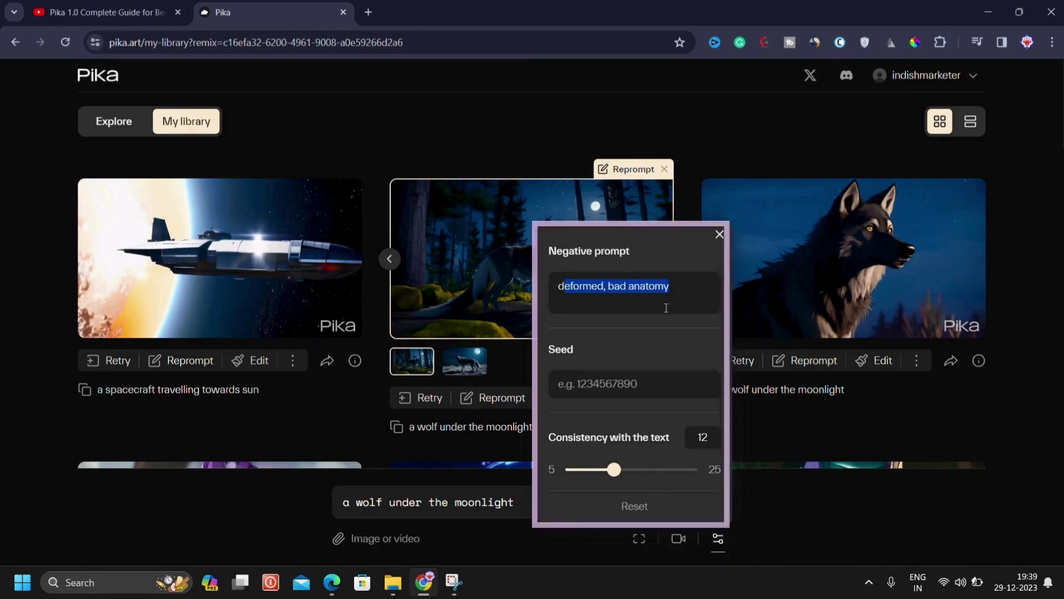
left_click(720, 234)
Scroll the My library grid down to the Avengers and Thanos video cards
mouse_move(444, 252)
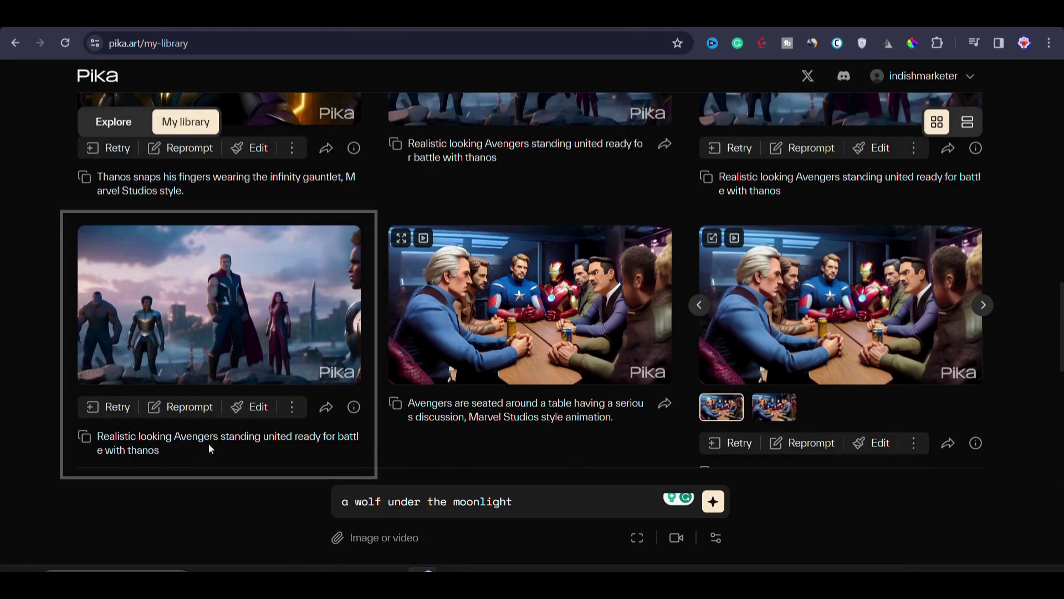
Preview the 'Thanos standing tall' clip and the 4-second-extended Thanos clip, then scroll back up
mouse_move(237, 321)
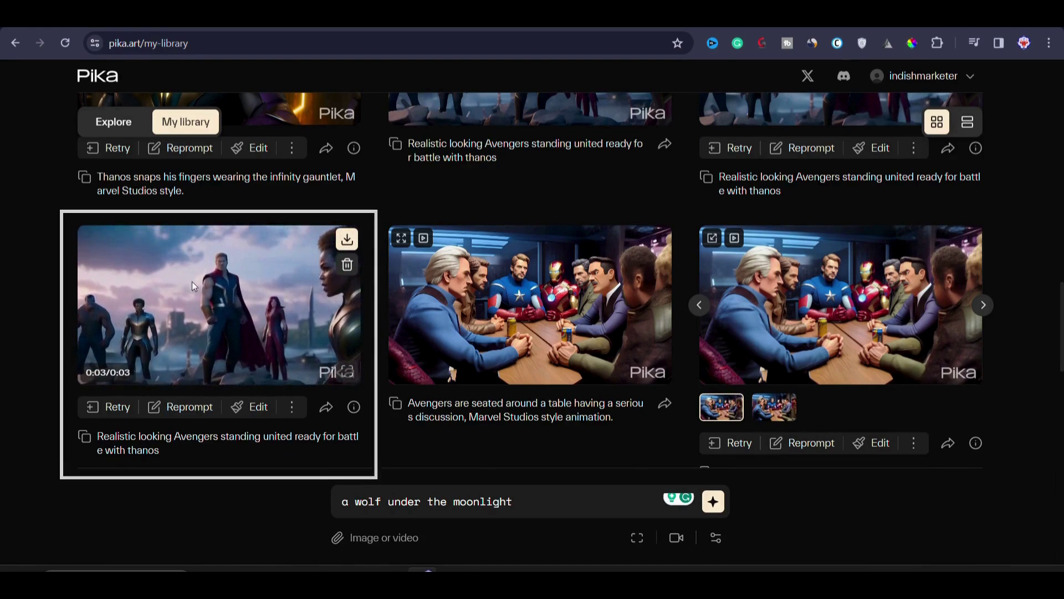
scroll(525, 344, "down", 3)
scroll(524, 344, "down", 5)
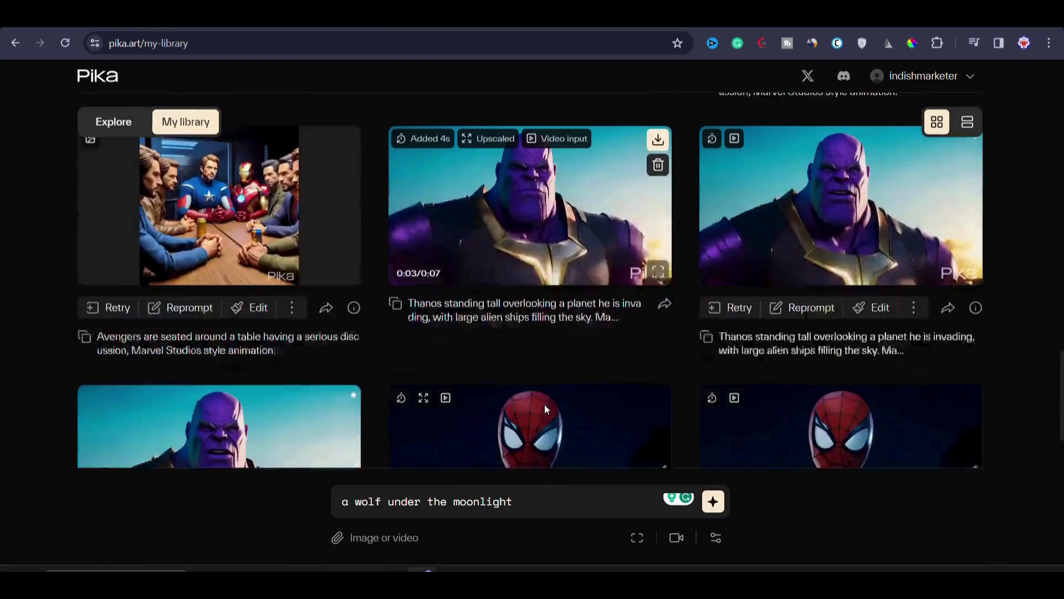
mouse_move(245, 381)
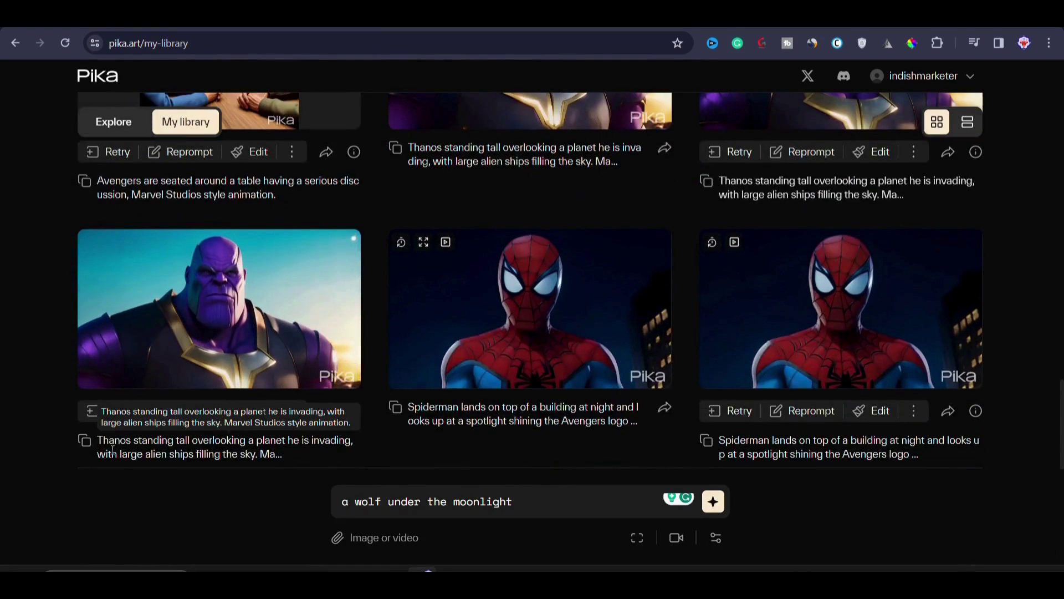
left_click(196, 447)
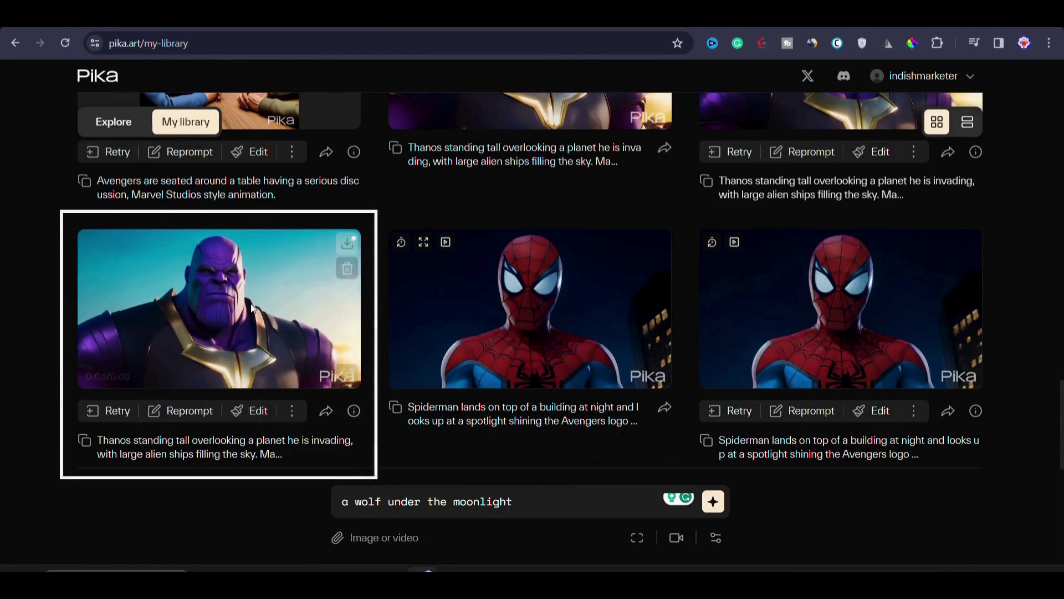
scroll(205, 307, "up", 3)
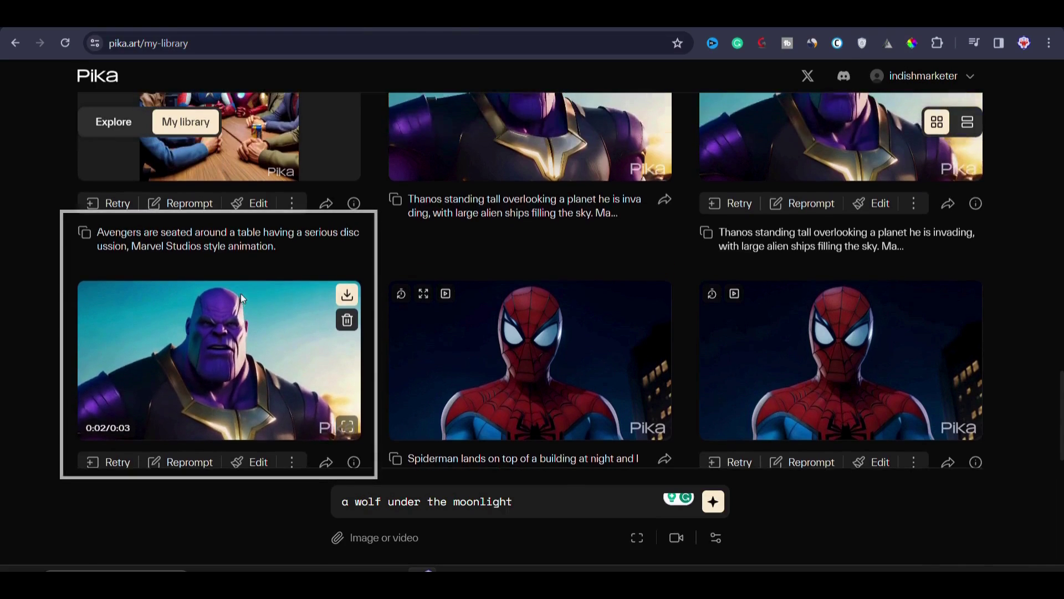
left_click(791, 188)
scroll(766, 218, "down", 1)
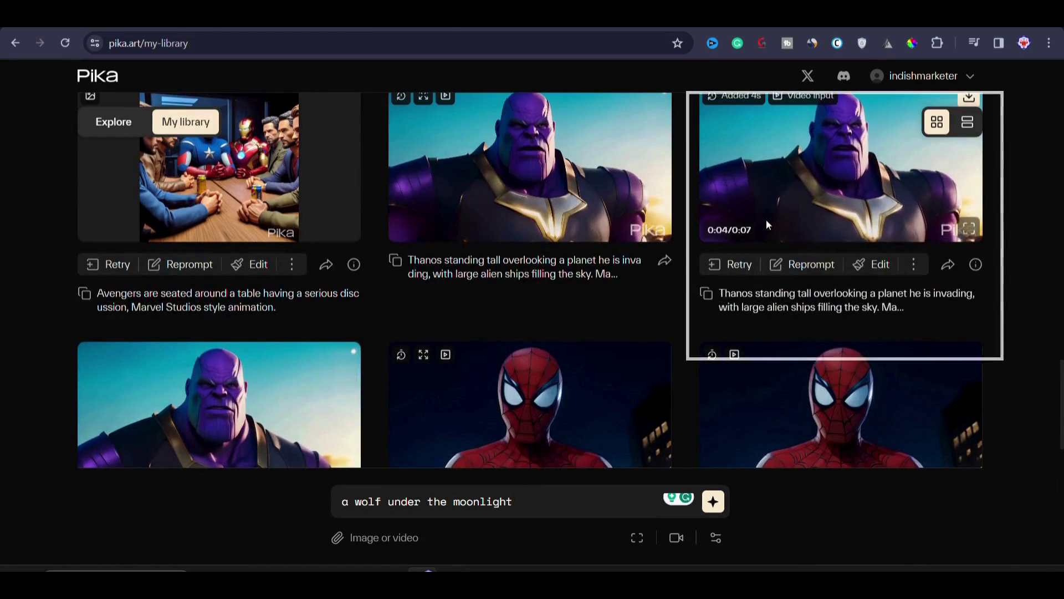
scroll(521, 240, "up", 10)
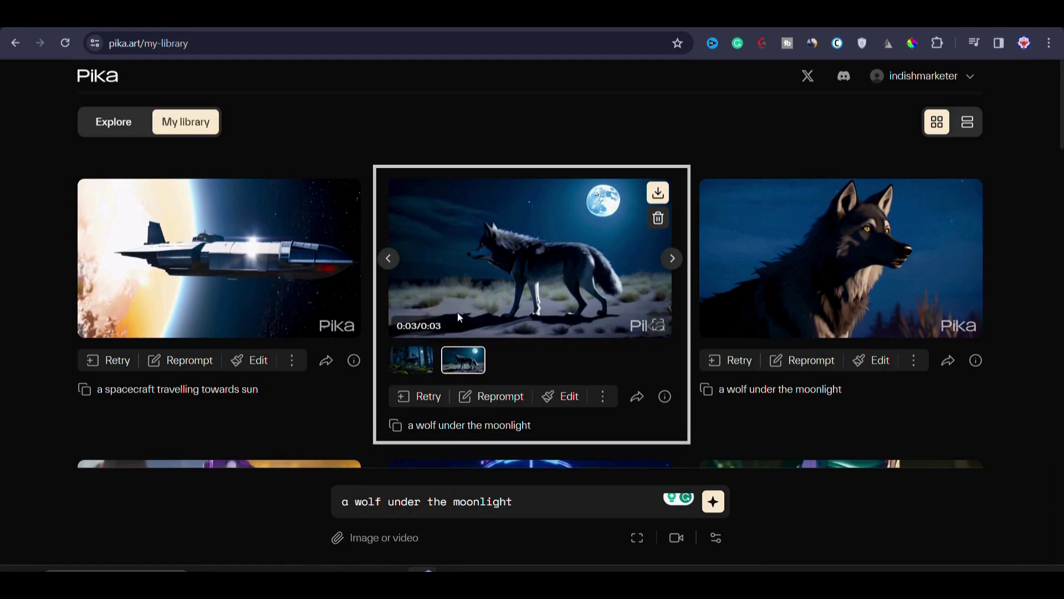
Extend the moonlit wolf clip by 4s with prompt 'the wolf is running' and open the 7-second result
left_click(659, 326)
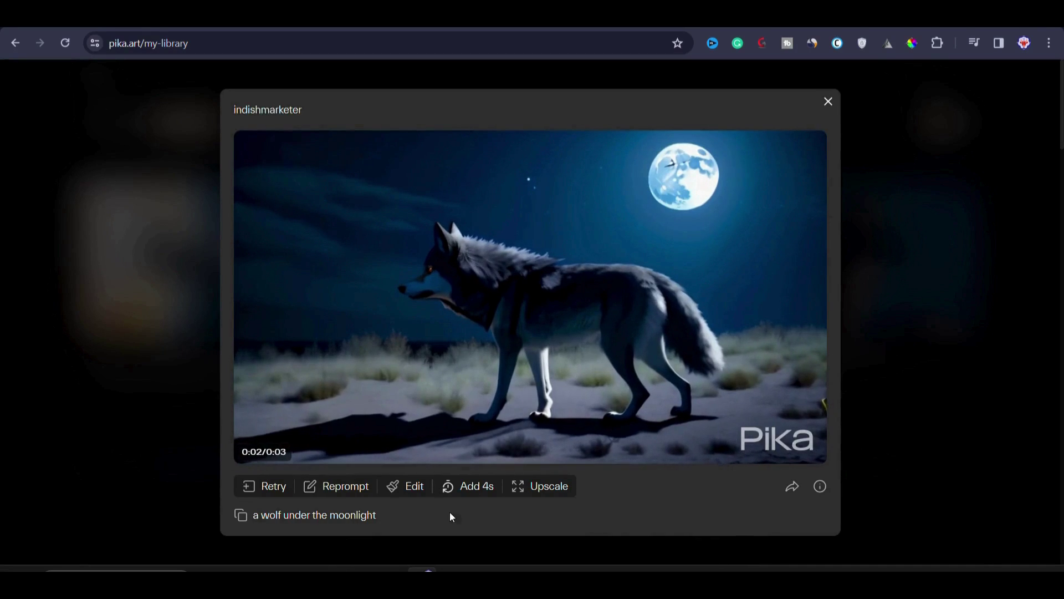
left_click(467, 488)
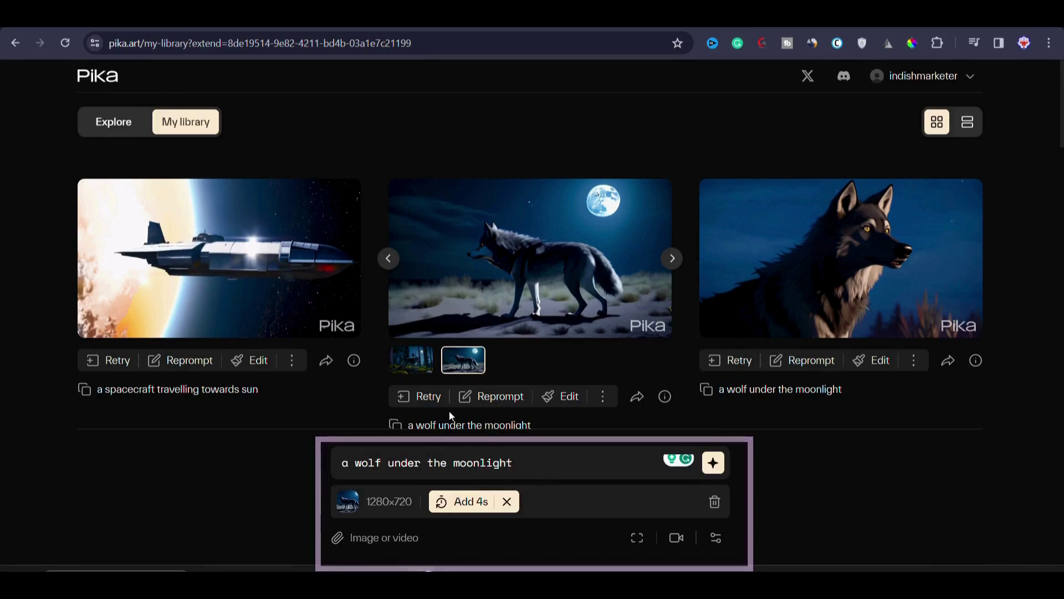
scroll(449, 411, "down", 1)
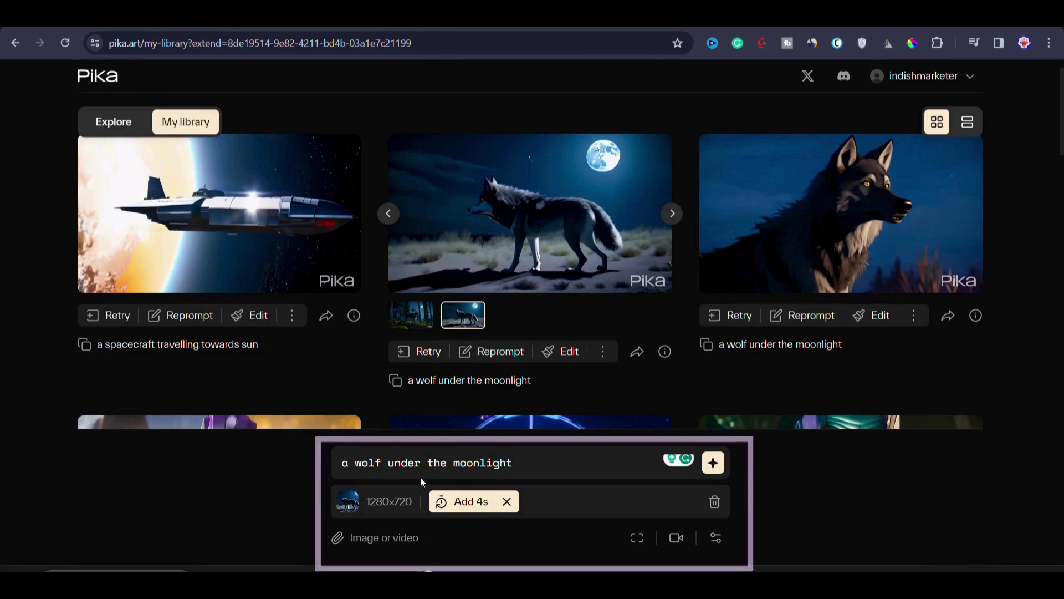
scroll(388, 471, "down", 1)
type("the wolf is running")
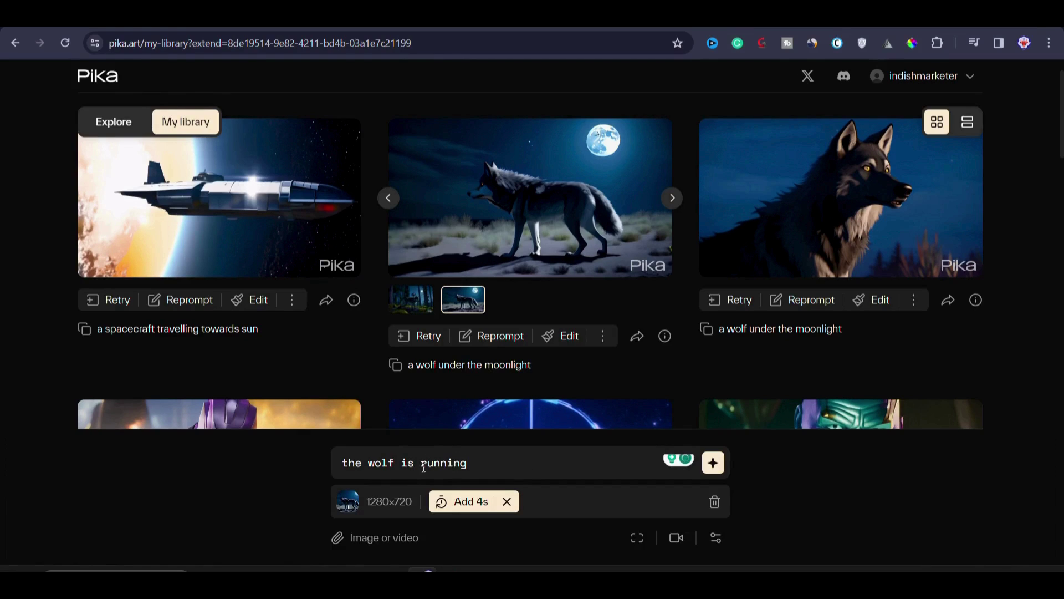
left_click(721, 470)
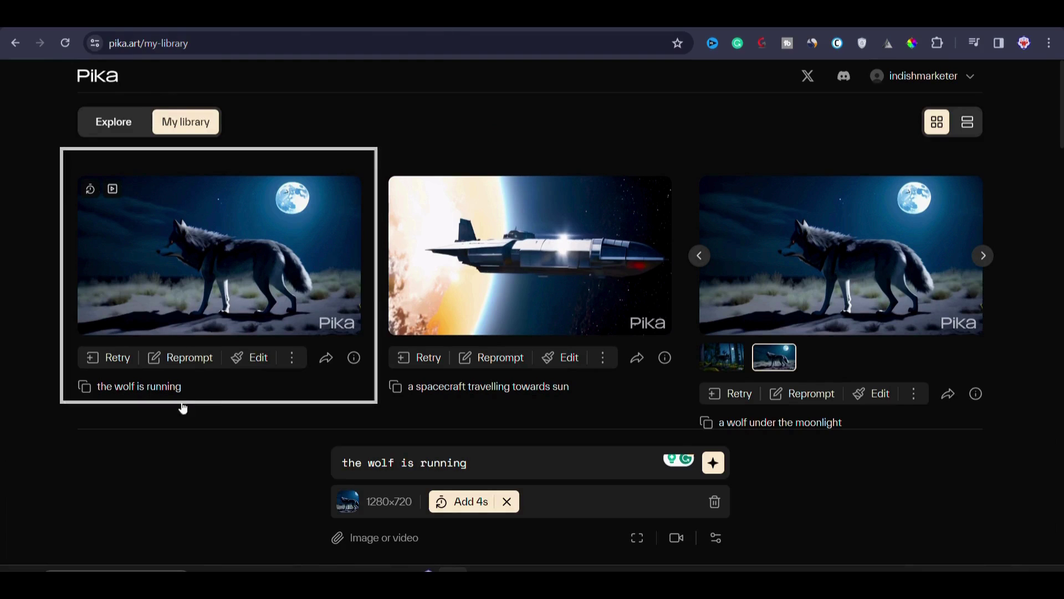
left_click(348, 324)
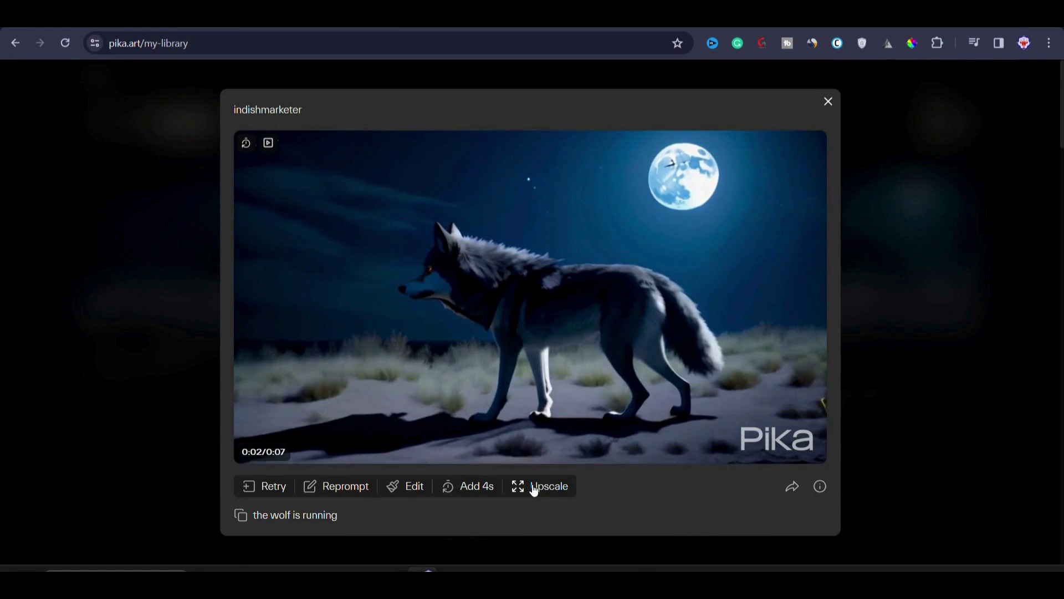
Upscale the extended 'wolf is running' video and watch it in the larger player
left_click(535, 488)
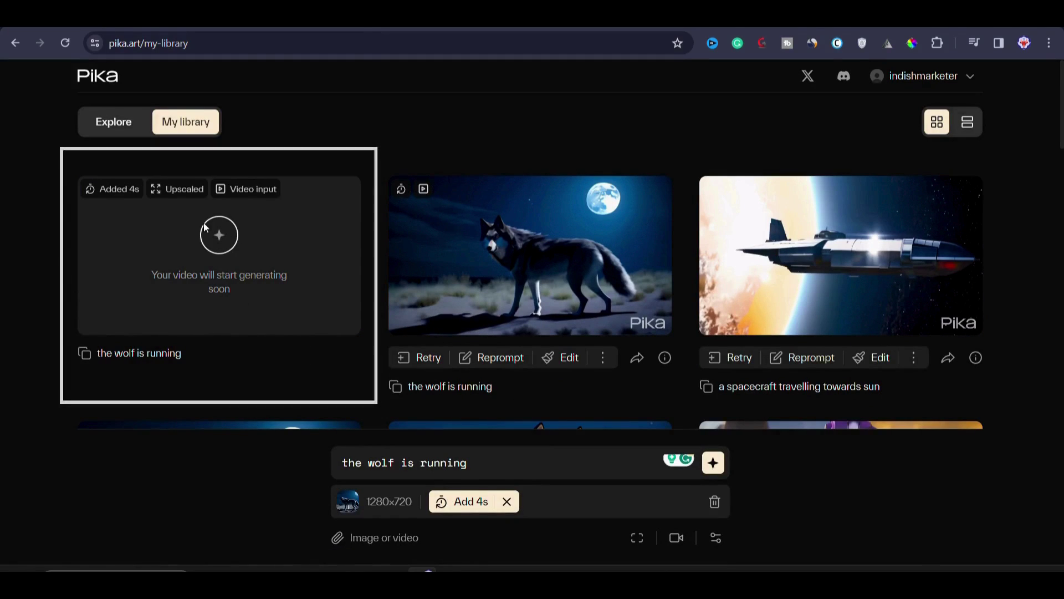
mouse_move(519, 240)
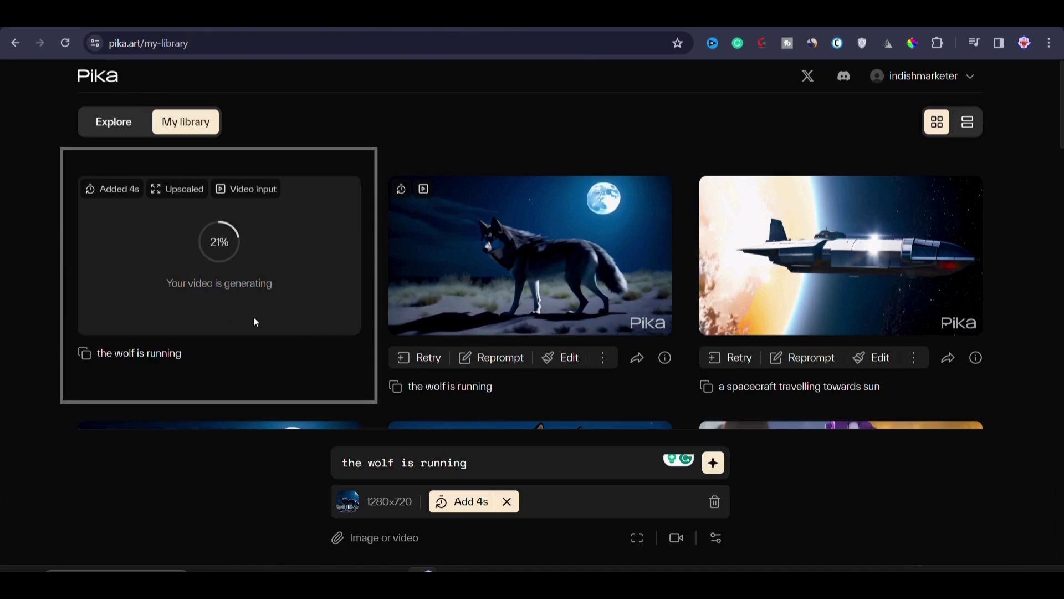
left_click(349, 322)
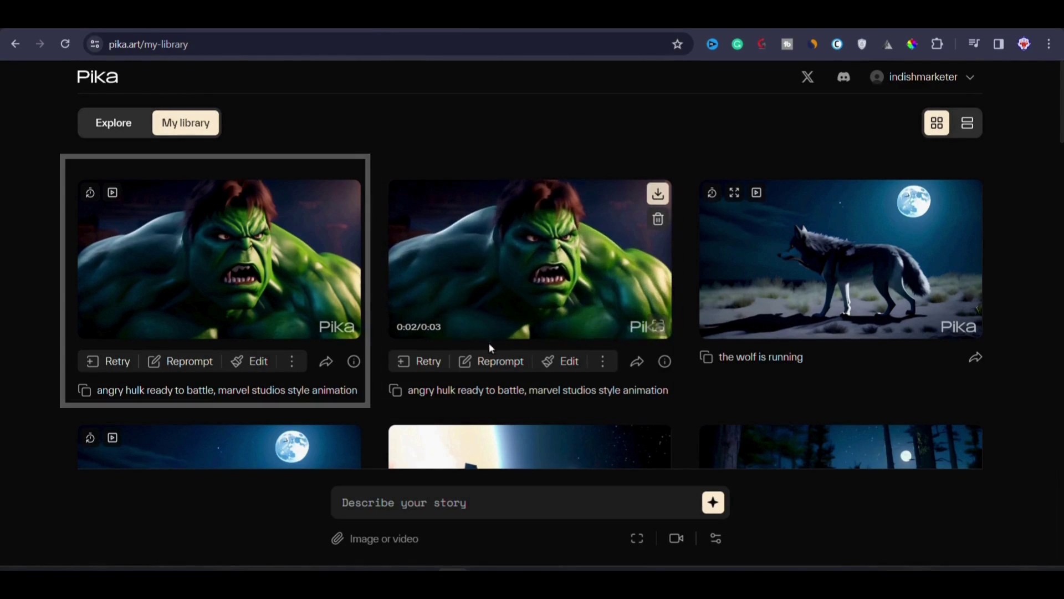
Preview the first and second angry Hulk clips in the enlarged player
left_click(341, 324)
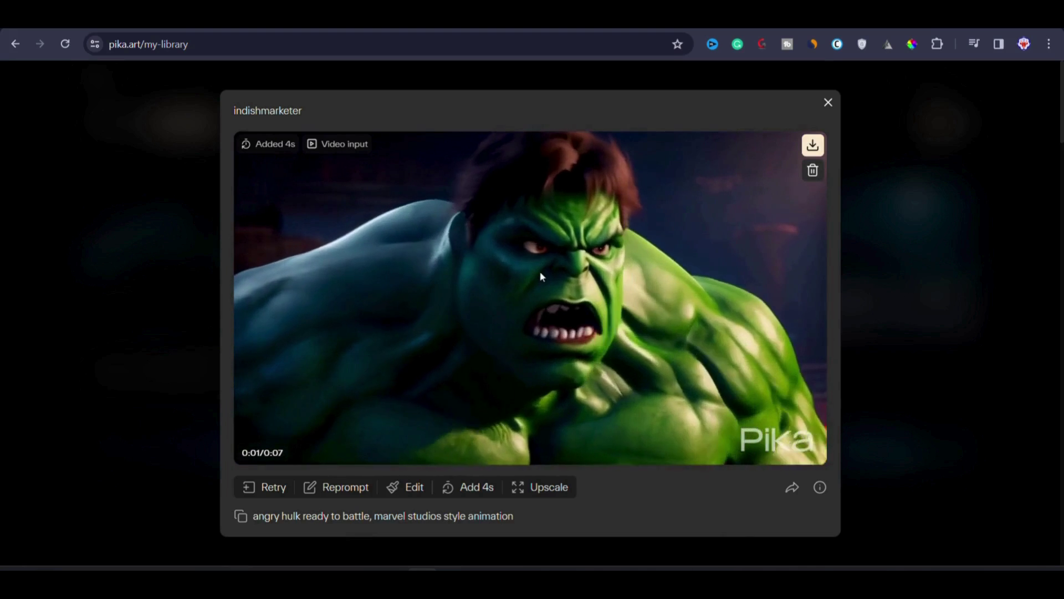
left_click(828, 103)
left_click(513, 291)
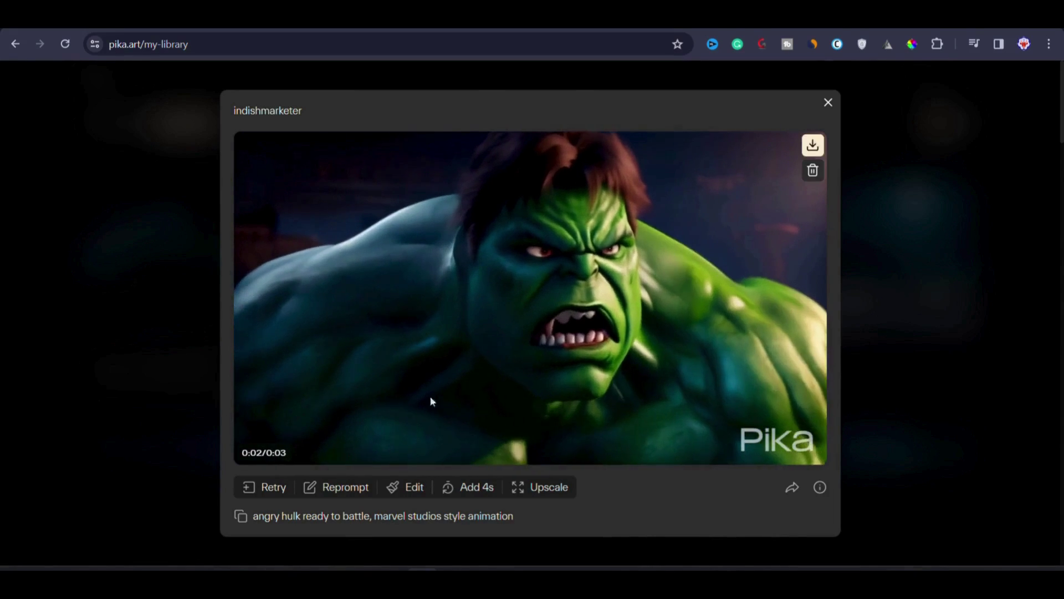
Set Add 4s on the second Hulk clip with a pasted deformed/distorted/oversaturated/warped negative prompt
left_click(474, 489)
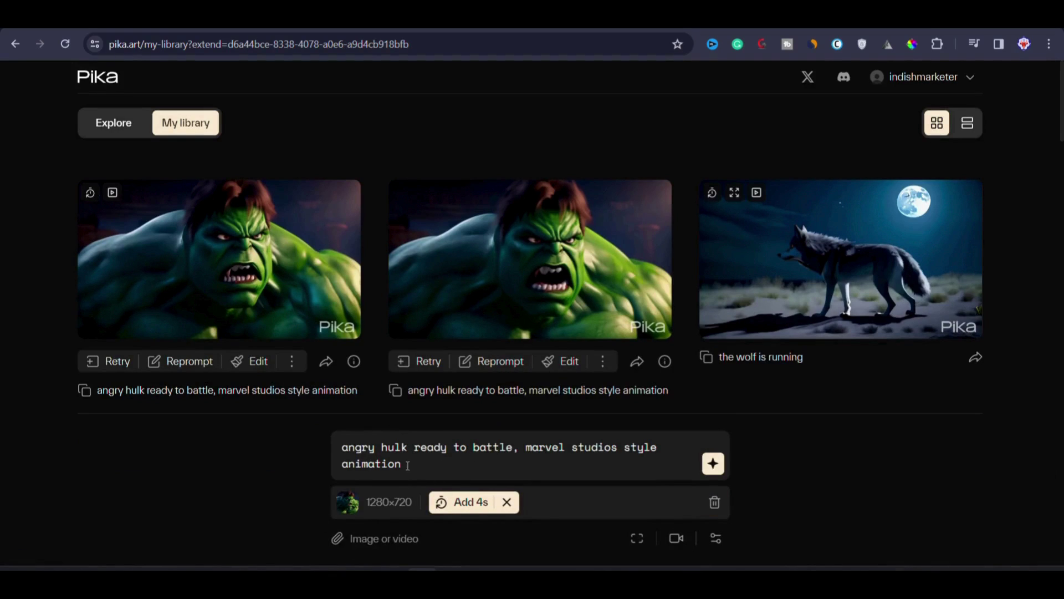
left_click(714, 540)
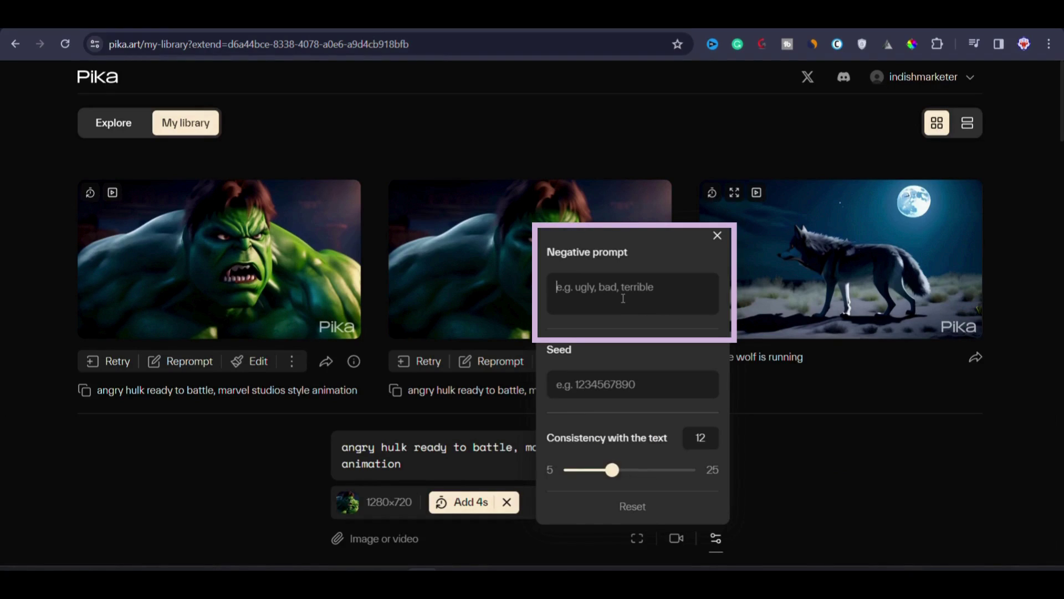
type("deform, bad anatomy, distort, oversaturated")
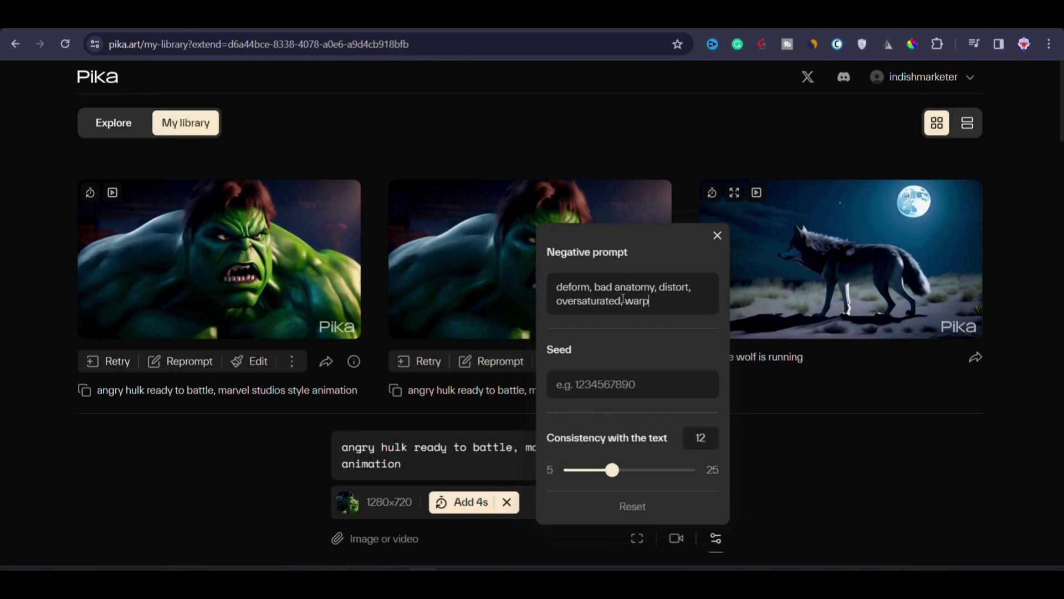
left_click(790, 480)
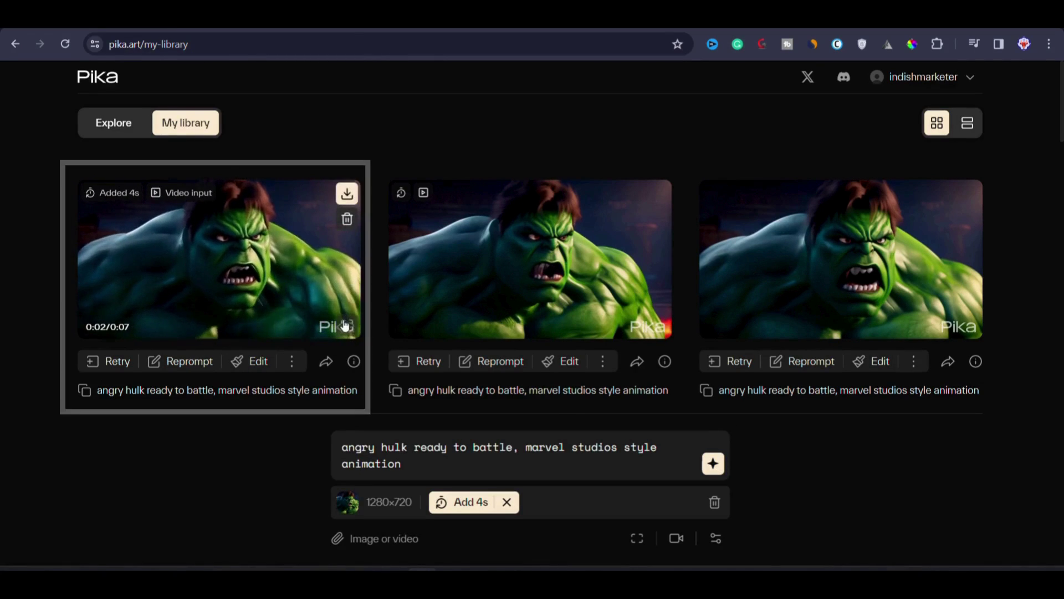
Watch the Hulk video enlarged, then open the 4s-extended 7-second Hulk clip
left_click(344, 325)
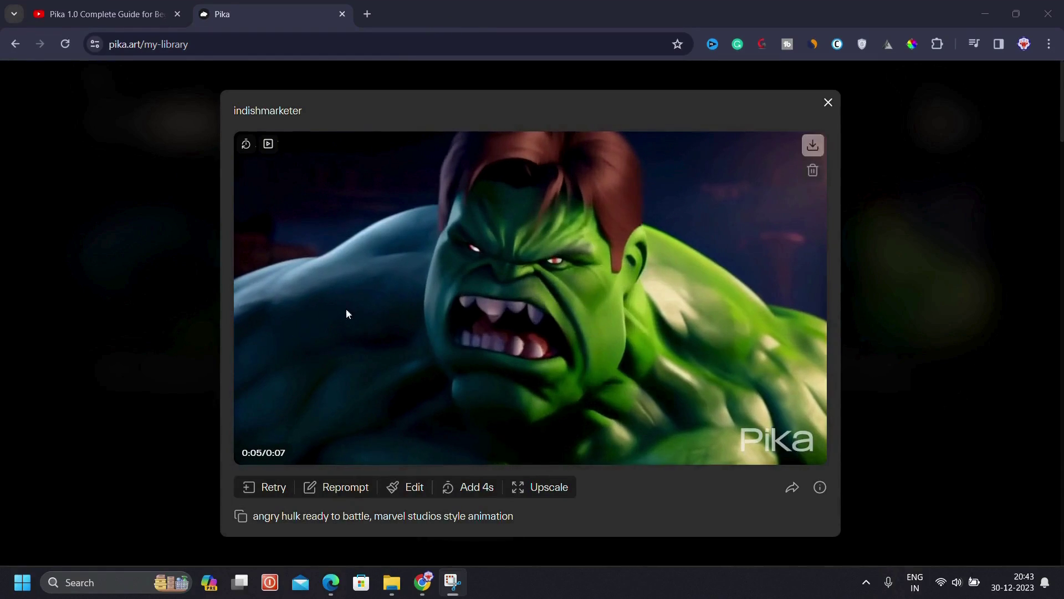
left_click(829, 105)
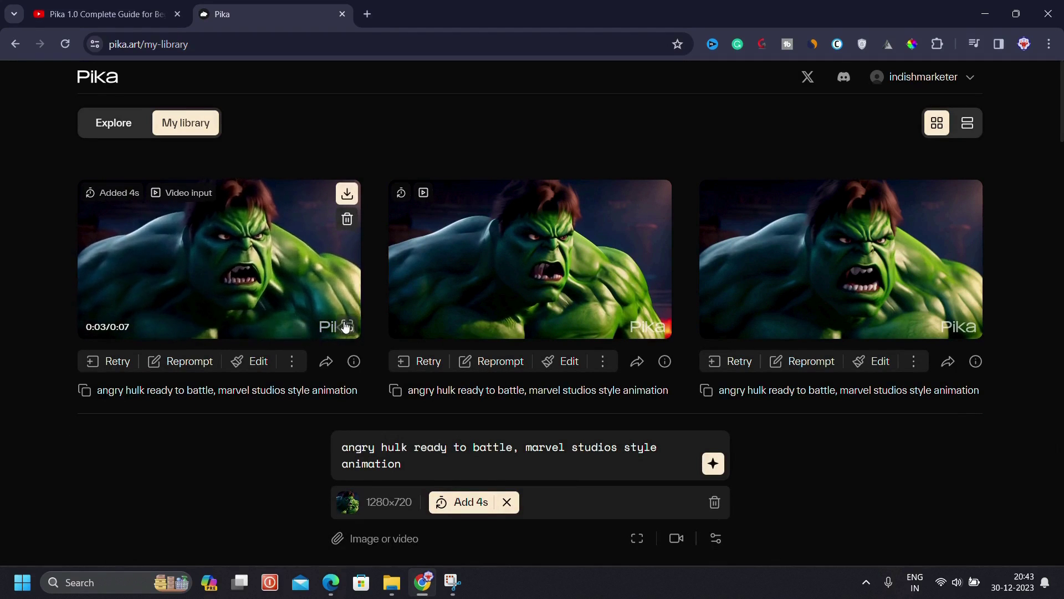
left_click(346, 326)
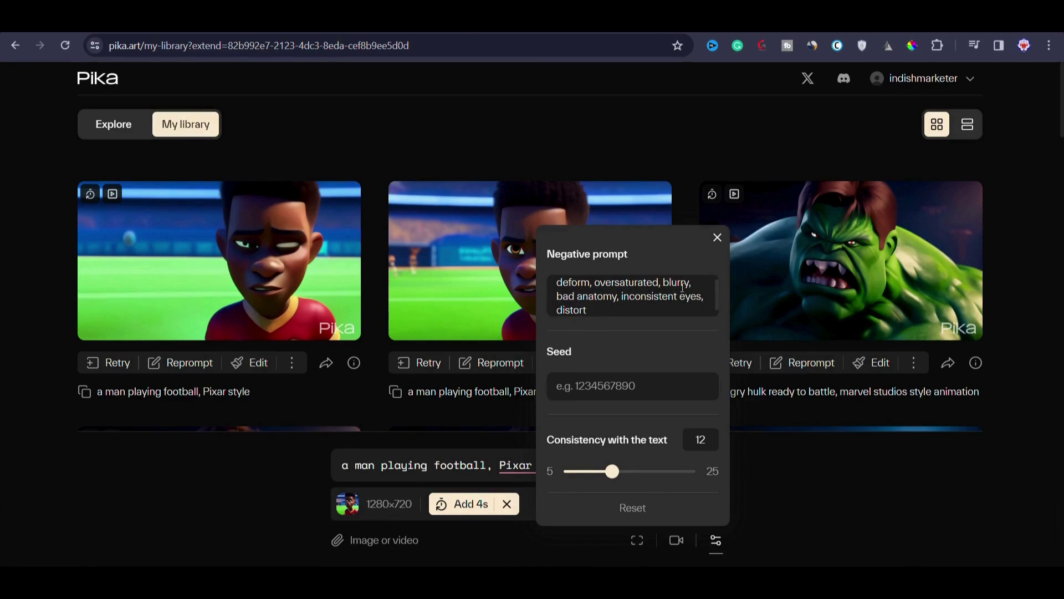
Close the parameters popup holding the football clip extension's negative prompt
left_click(717, 237)
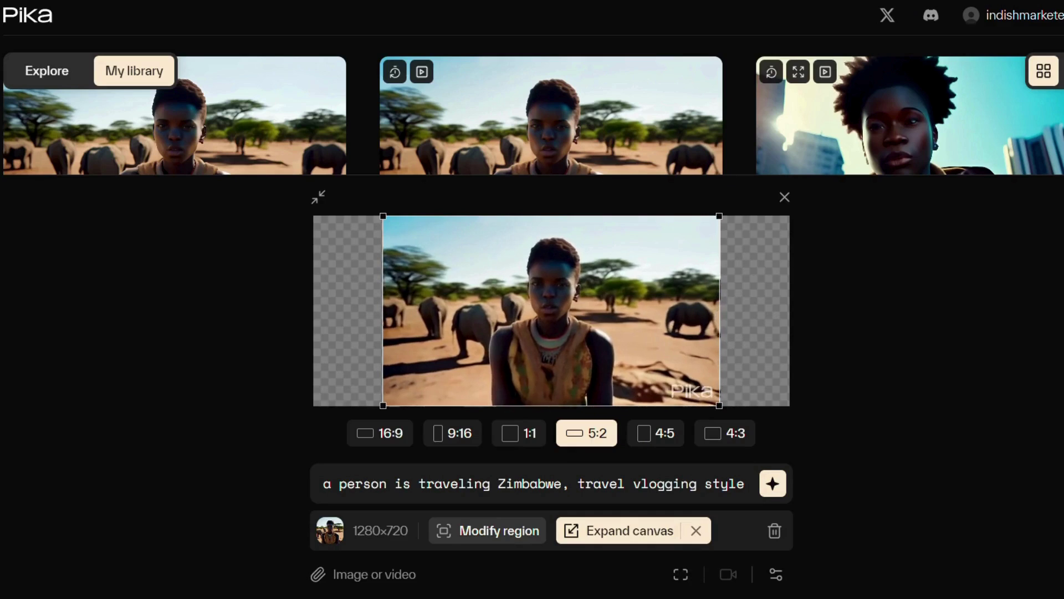
Switch the Zimbabwe clip's edit from Expand canvas to Modify region
left_click(487, 531)
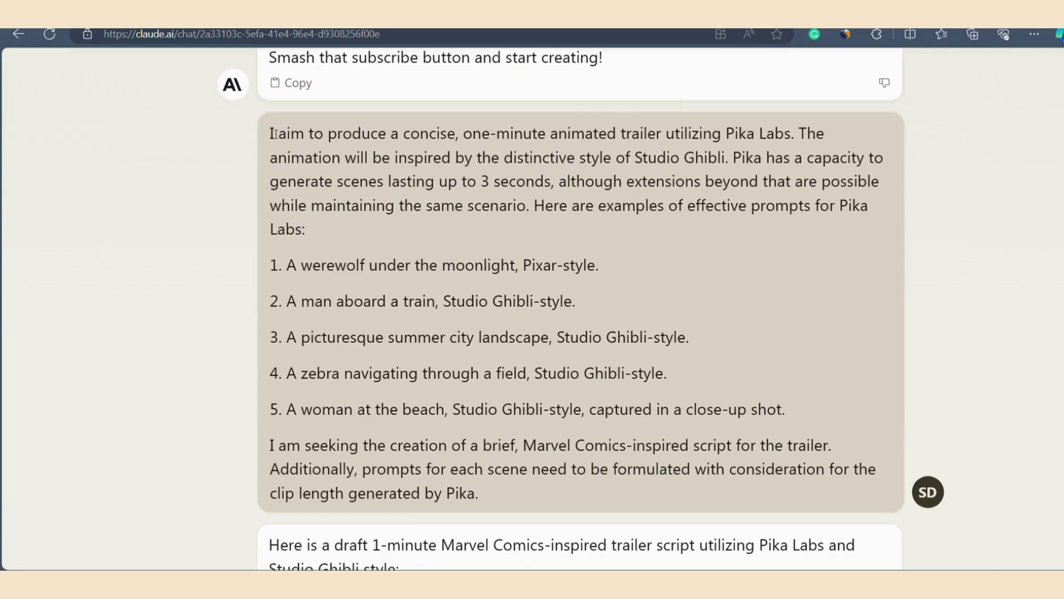
Highlight the request's opening sentences and its Studio Ghibli reference
left_click_drag(270, 133, 397, 214)
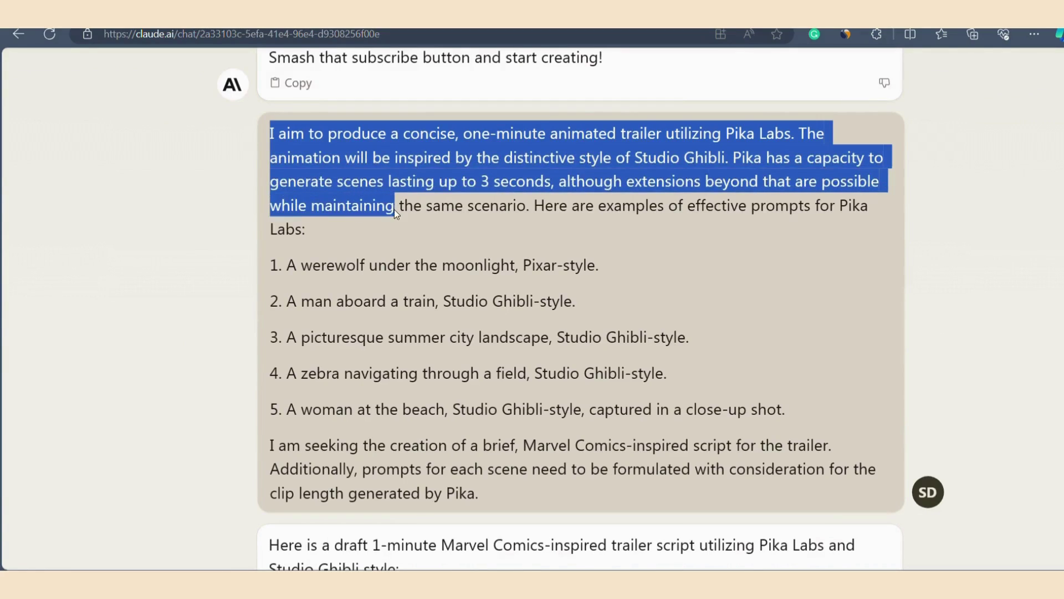
left_click(561, 170)
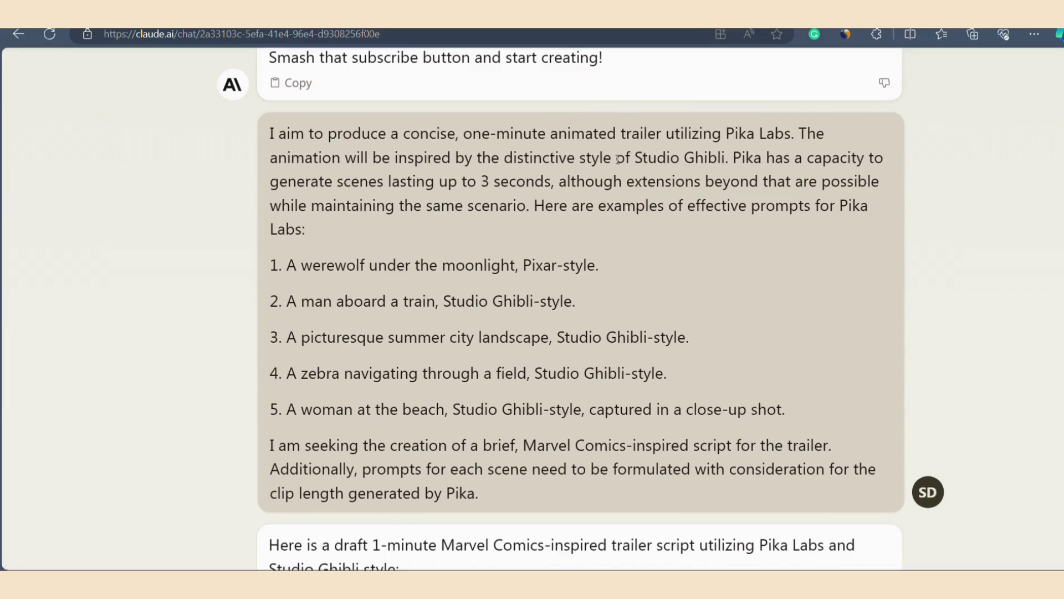
left_click_drag(637, 159, 734, 157)
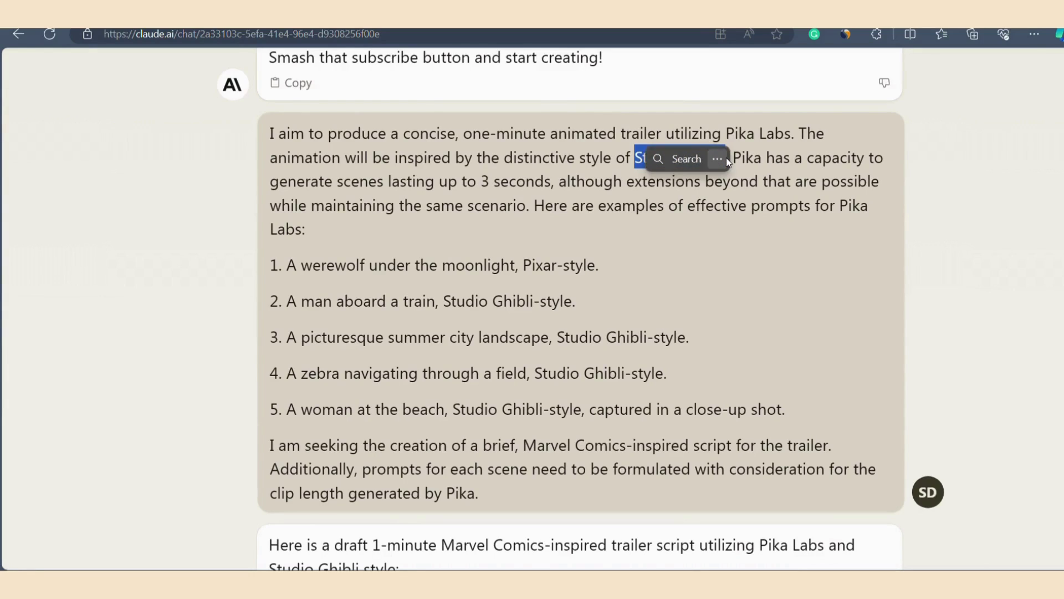
left_click(542, 218)
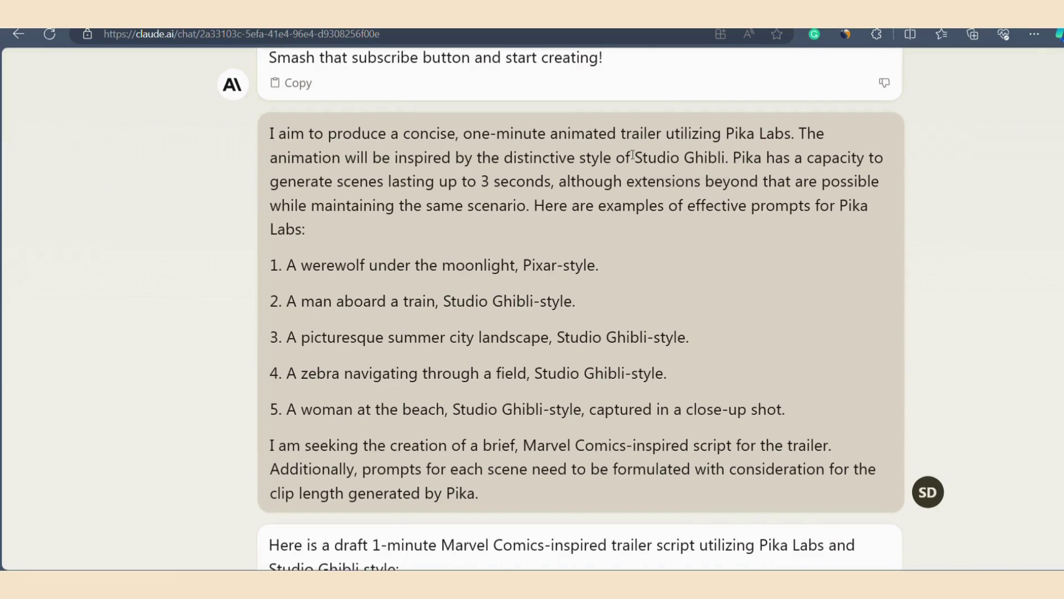
left_click_drag(637, 158, 728, 163)
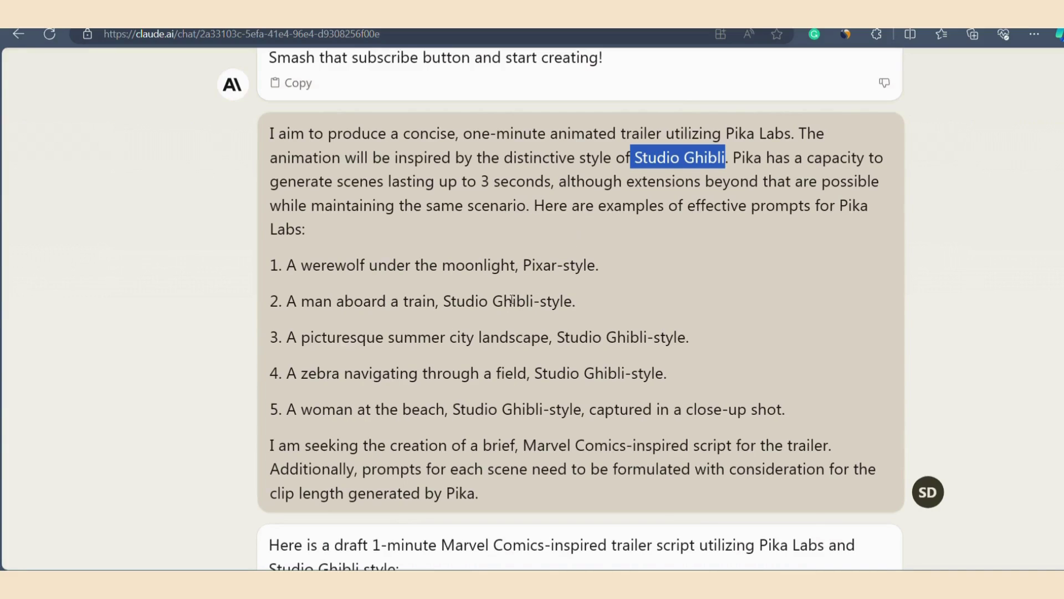
Scroll into Claude's reply and highlight the 'Marvel Studios presents' title line
scroll(342, 316, "down", 1)
left_click_drag(524, 421, 630, 423)
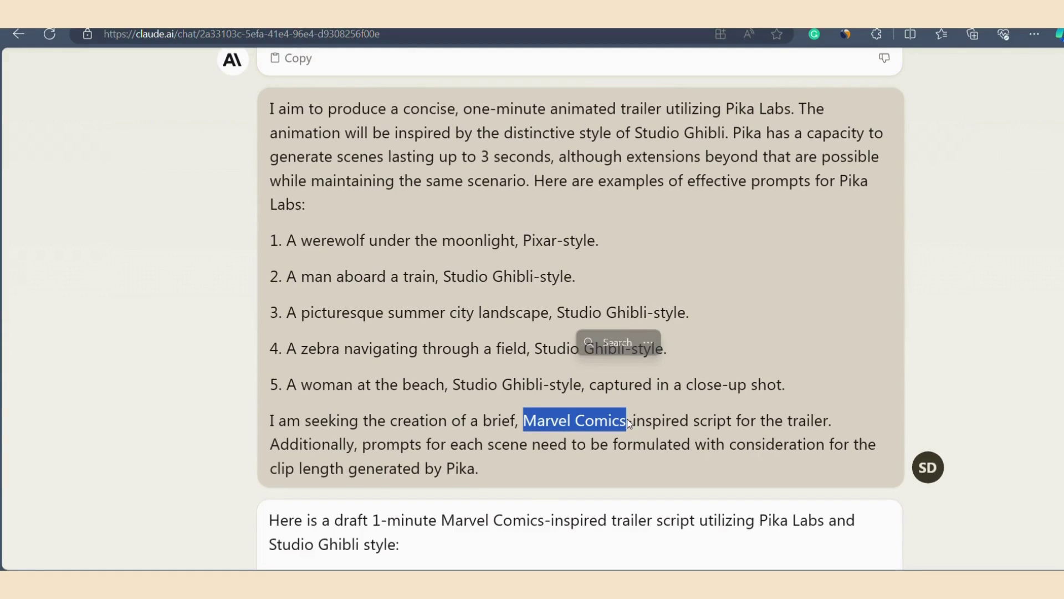
scroll(286, 232, "down", 6)
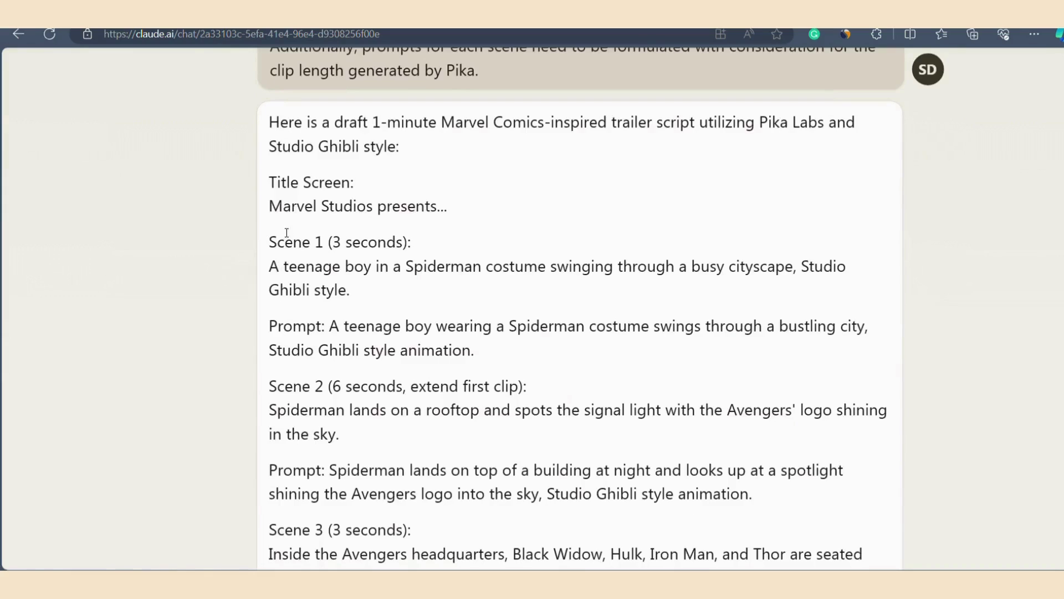
left_click_drag(279, 210, 464, 200)
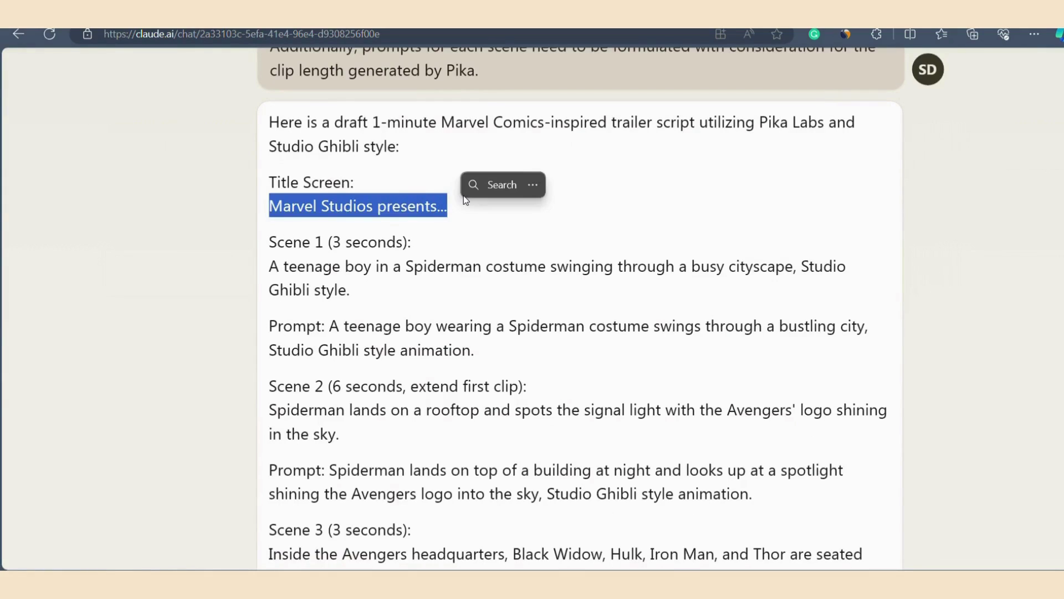
left_click(278, 184)
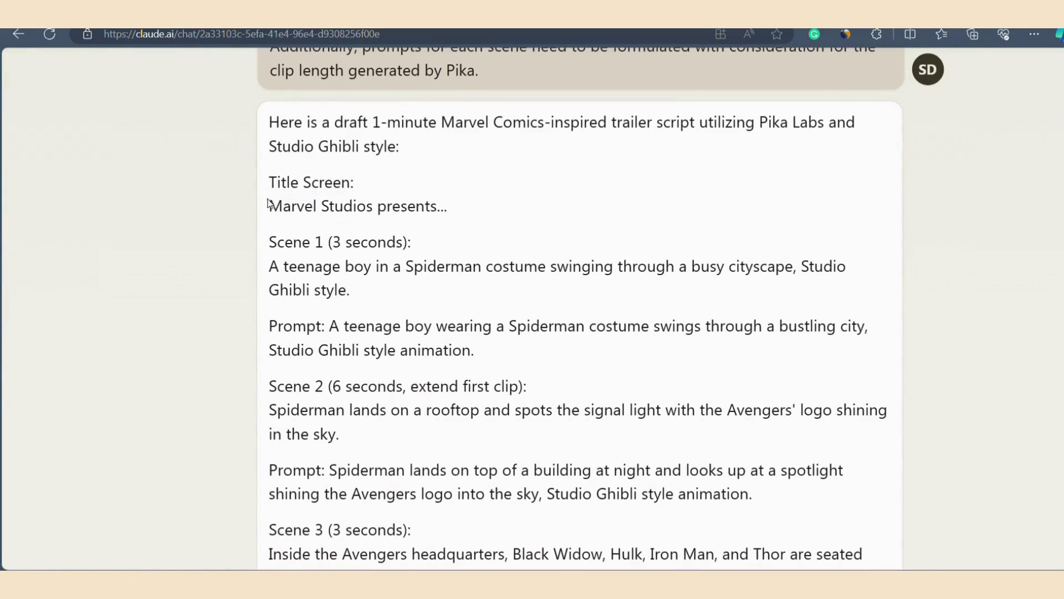
left_click_drag(276, 210, 505, 210)
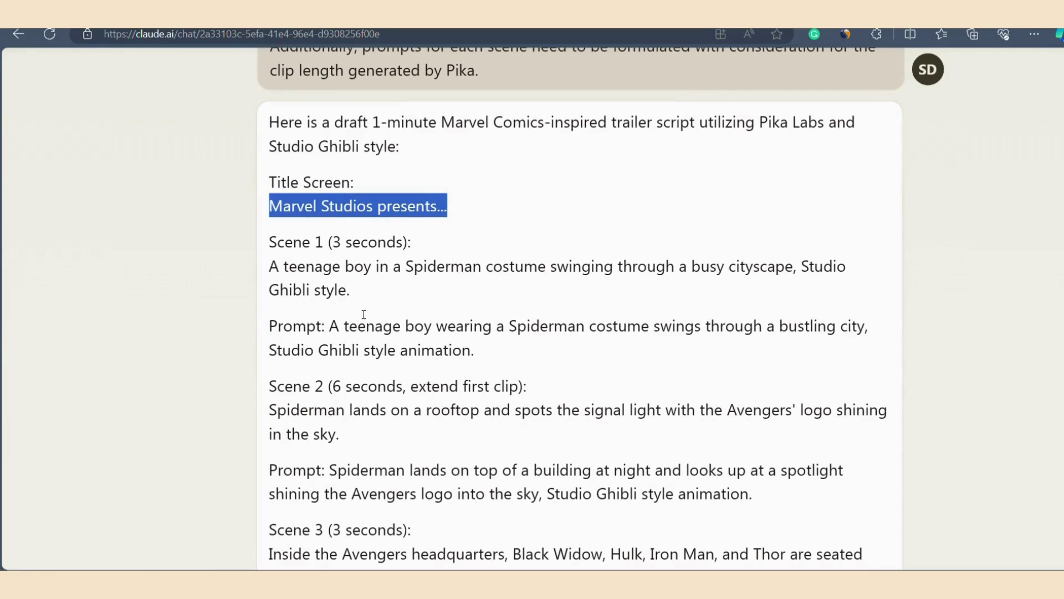
Highlight the scene prompts and their durations, including Scene 2's, in the reply
scroll(363, 315, "down", 1)
left_click_drag(333, 198, 411, 213)
left_click_drag(332, 342, 493, 341)
scroll(409, 380, "down", 9)
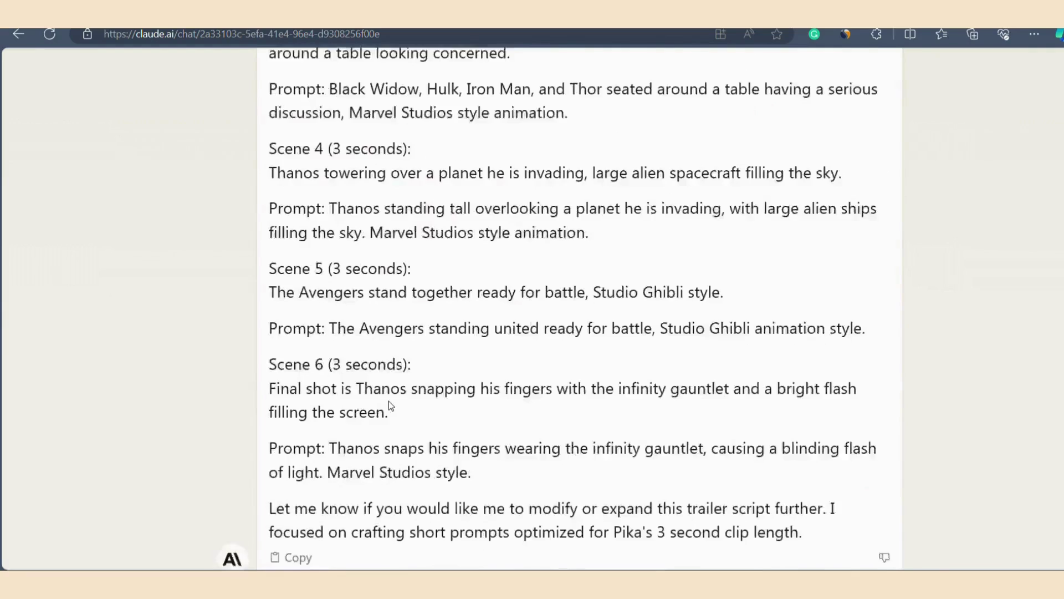
scroll(388, 401, "up", 10)
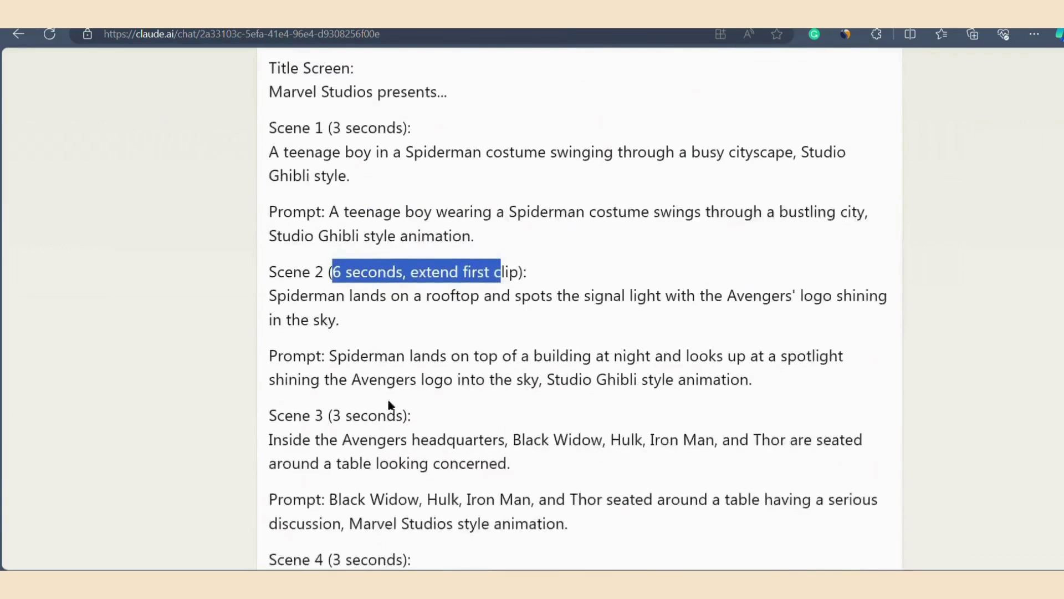
scroll(390, 401, "up", 4)
left_click(256, 283)
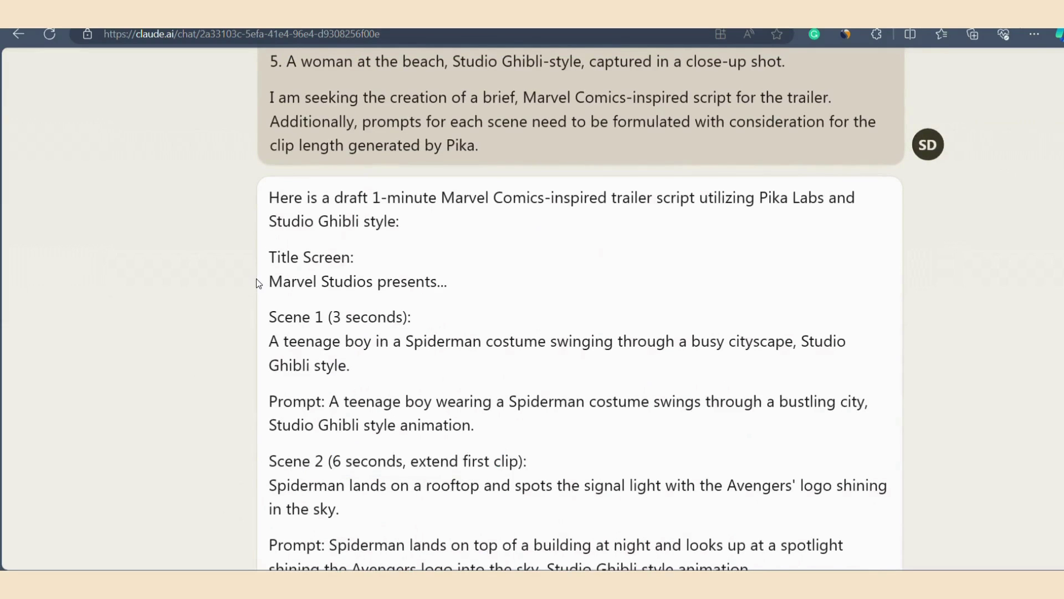